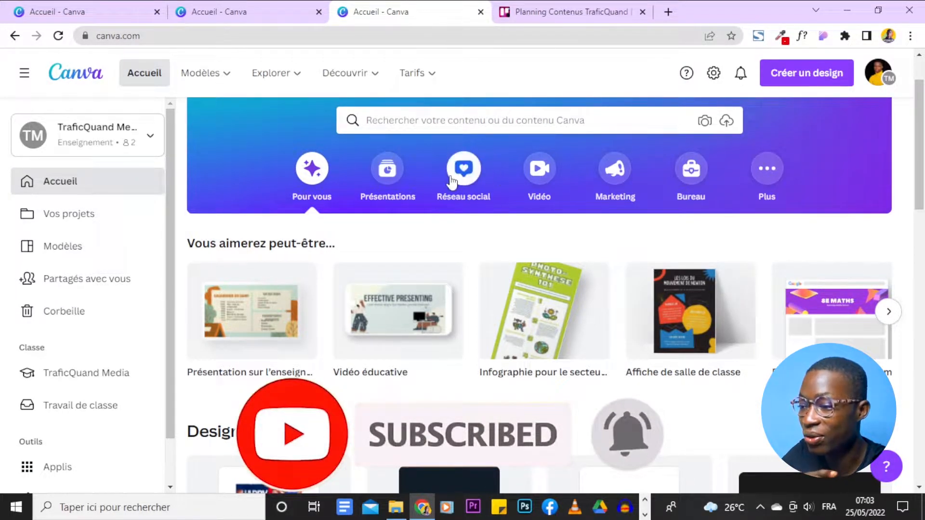
Start a quick creation (Création rapide) from the popular social media designs.
left_click(463, 166)
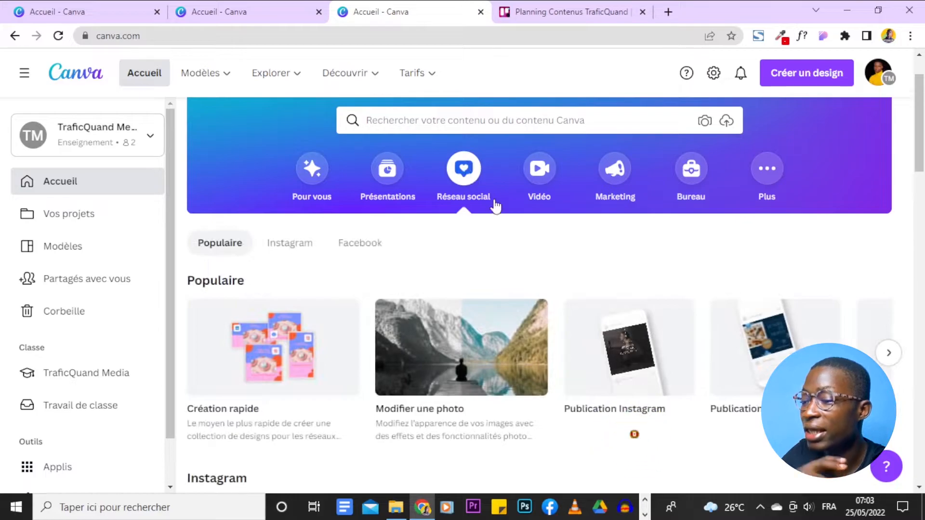
scroll(530, 235, "down", 1)
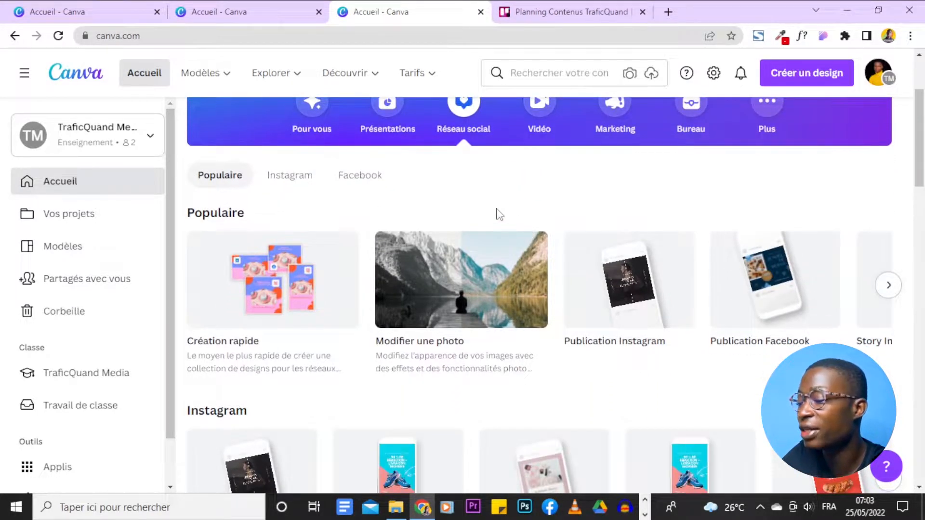
mouse_move(251, 357)
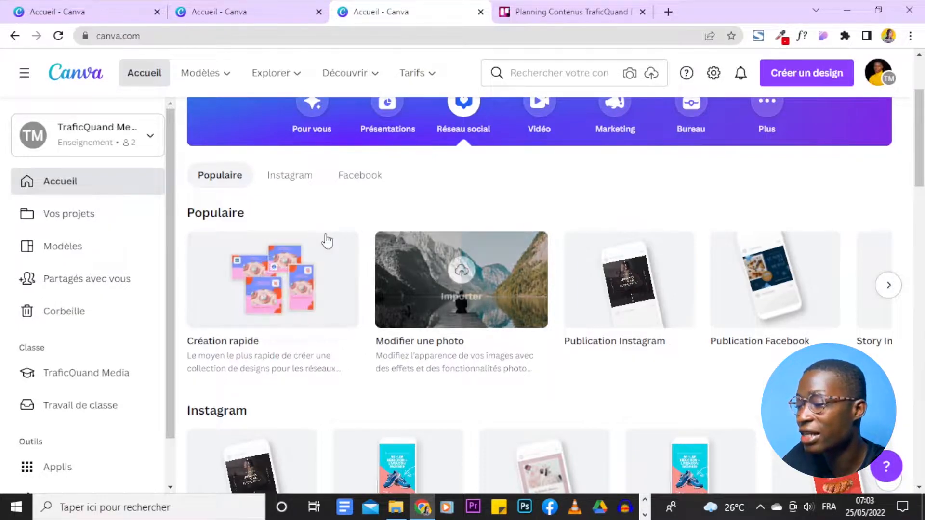
scroll(331, 236, "down", 1)
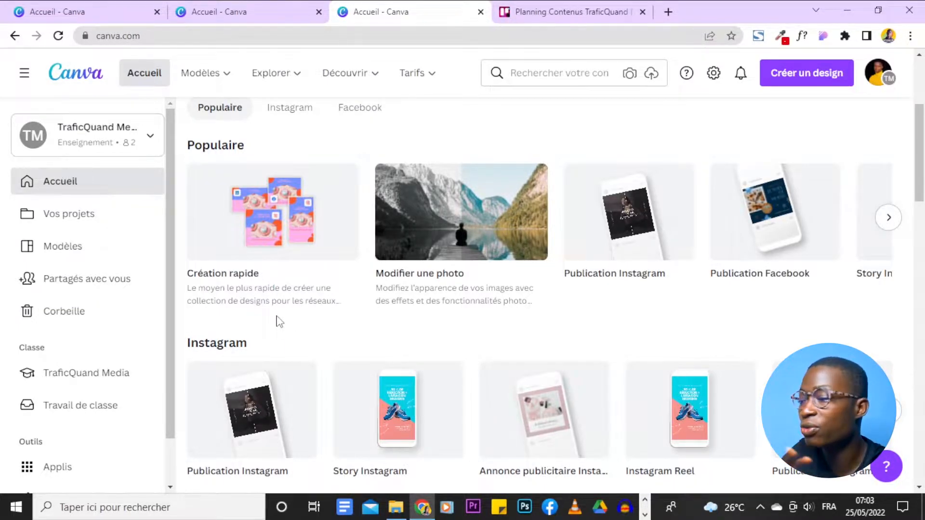
scroll(279, 322, "down", 1)
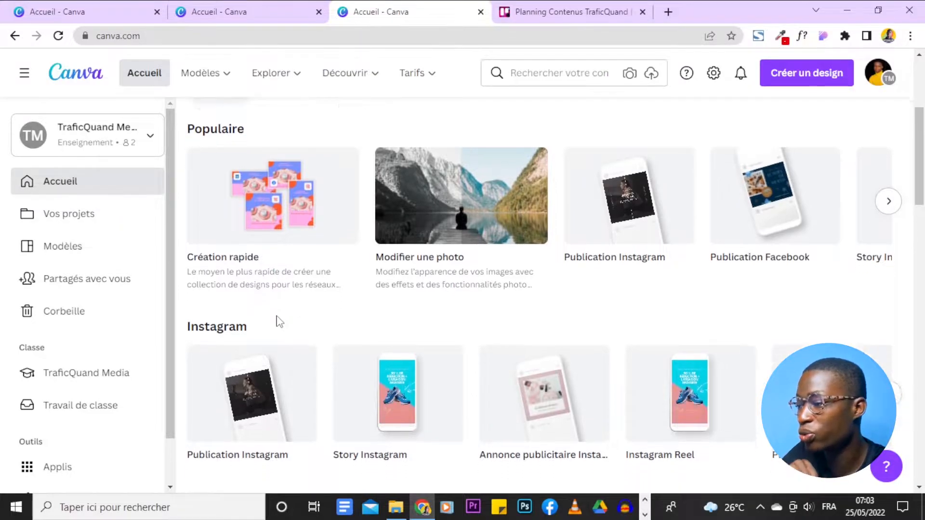
scroll(247, 185, "up", 2)
scroll(247, 181, "down", 1)
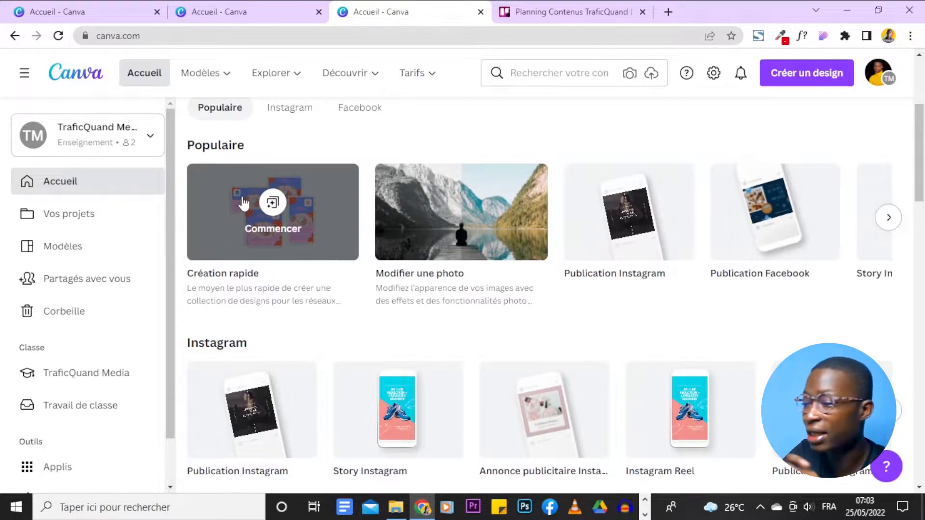
left_click(272, 204)
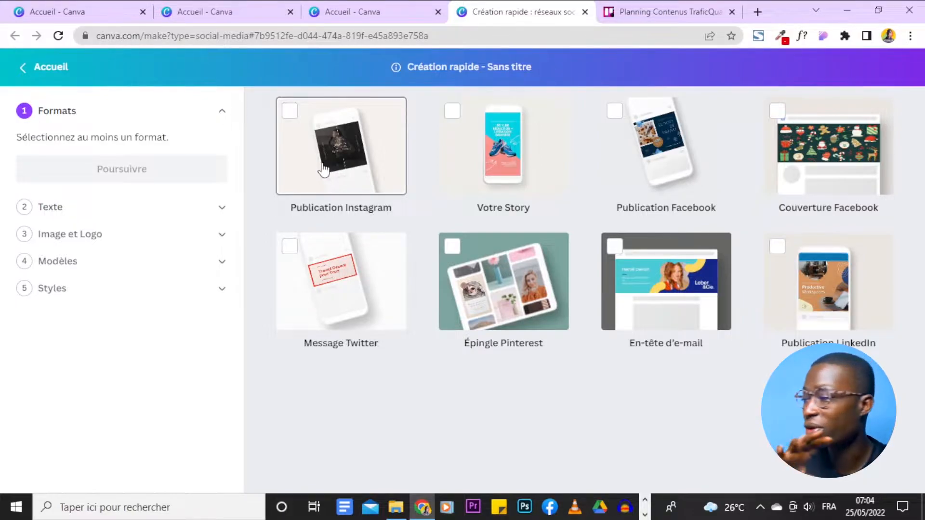
Select the Publication Instagram, Votre Story, Publication Facebook and Publication LinkedIn formats and continue to the text stage.
left_click(291, 112)
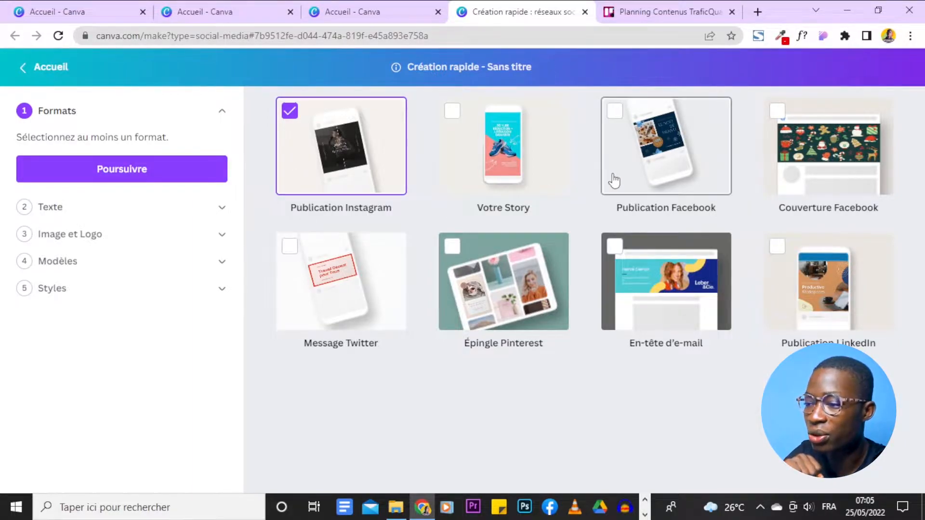
left_click(447, 115)
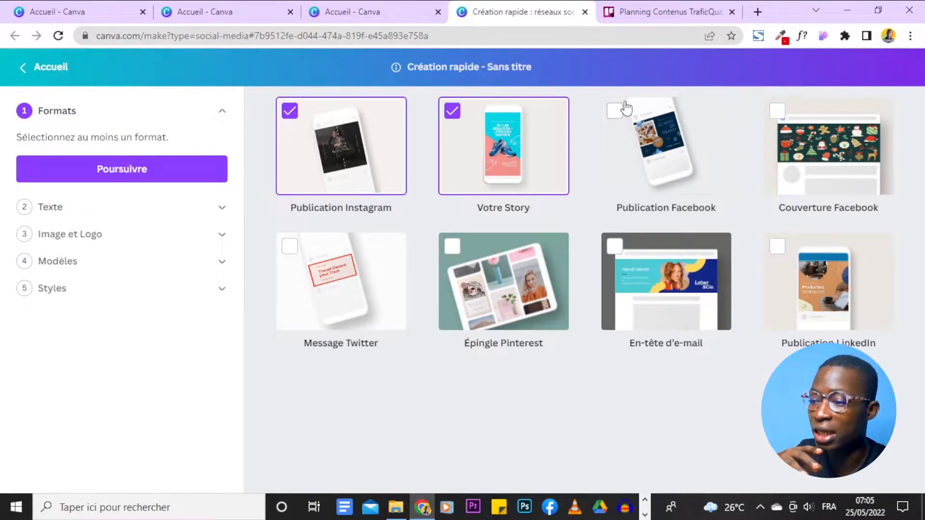
left_click(648, 138)
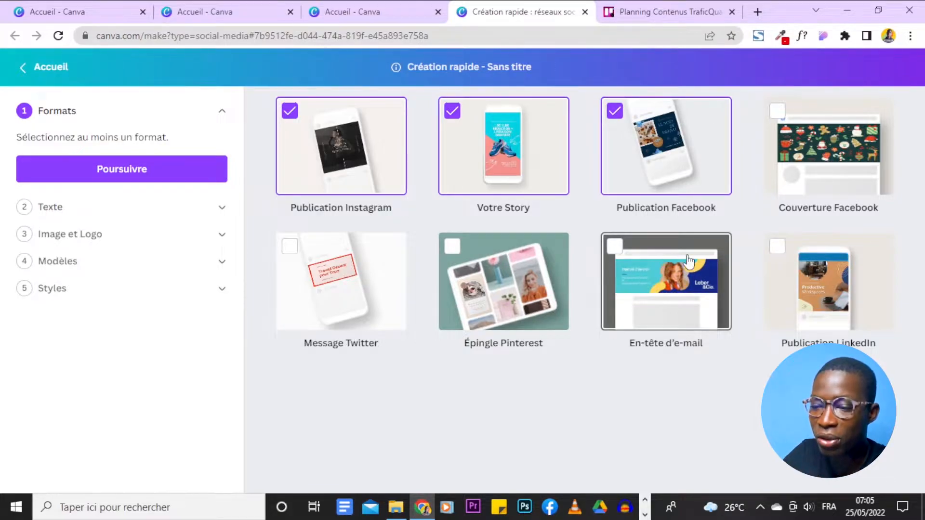
left_click(828, 269)
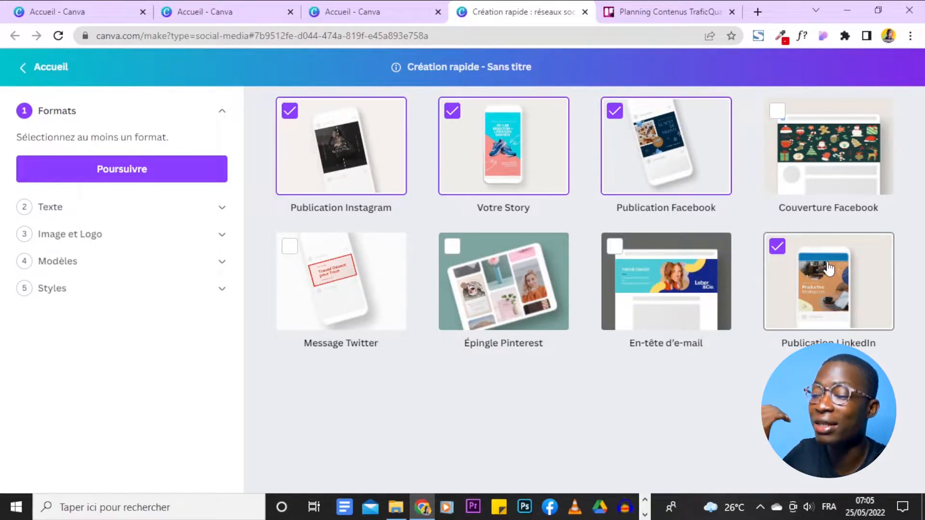
right_click(828, 268)
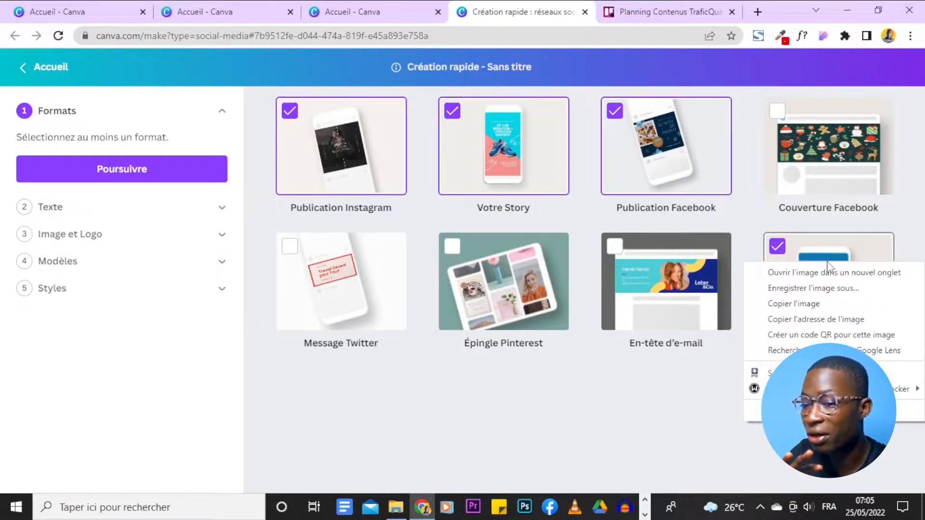
left_click(643, 431)
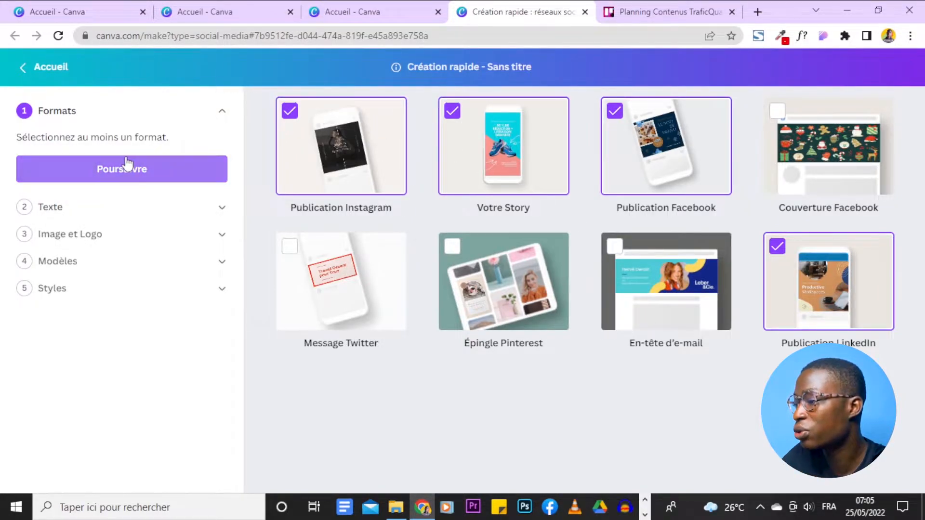
left_click(163, 178)
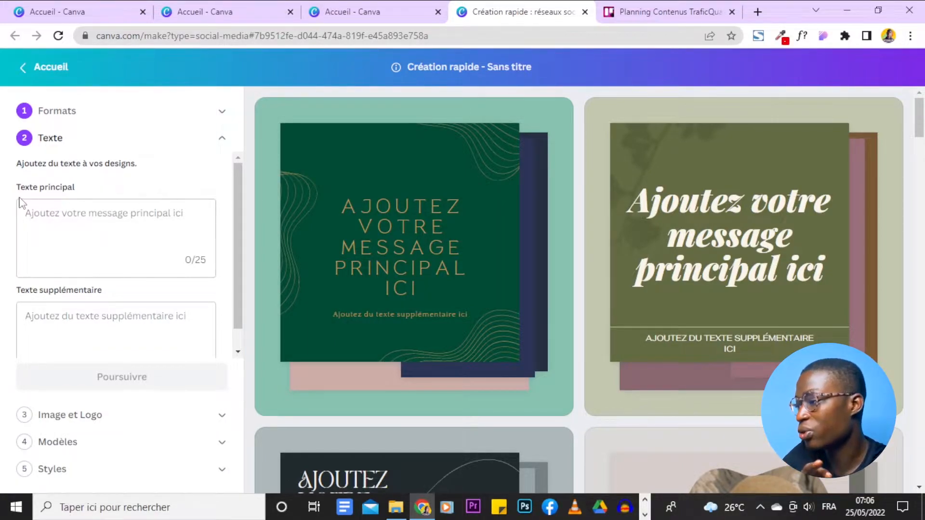
Enter "Passez une excellence semaine de travail !" as the main text of the designs.
scroll(101, 201, "down", 1)
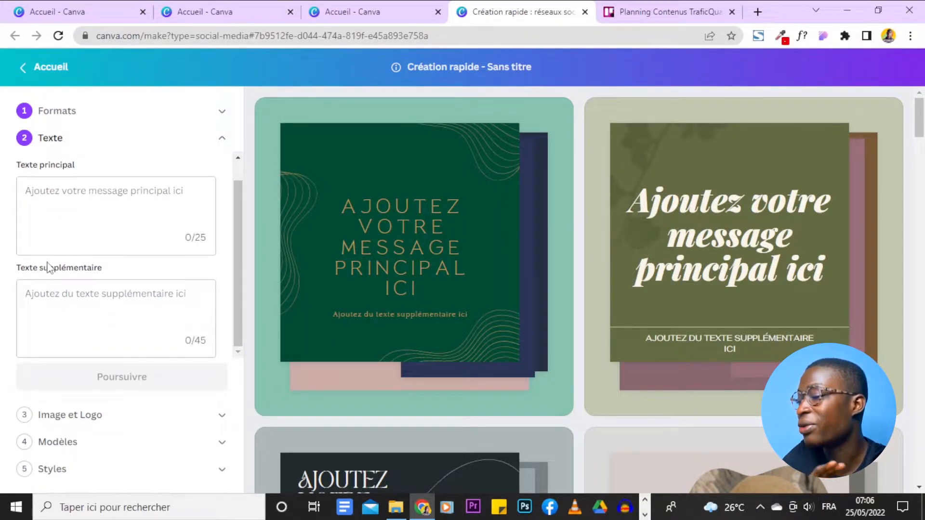
left_click(88, 215)
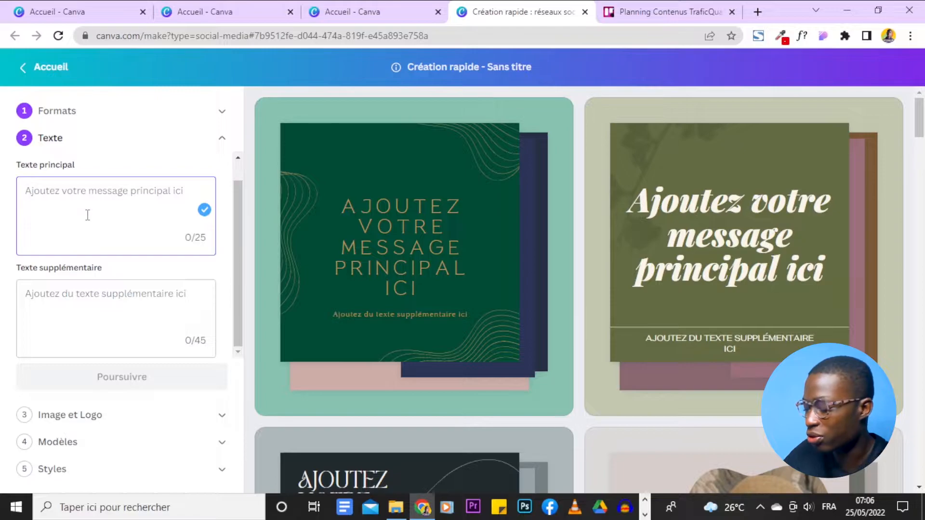
type("Passez")
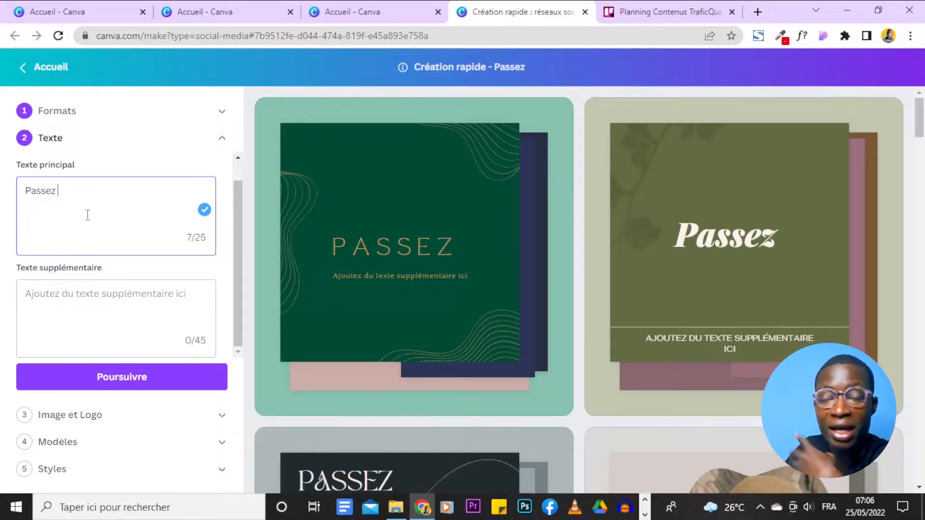
type("une ")
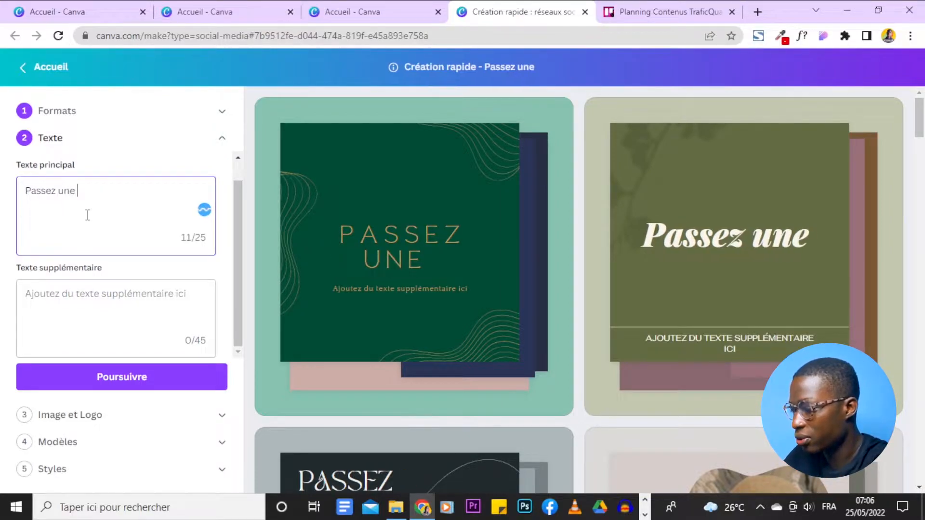
type("excellence")
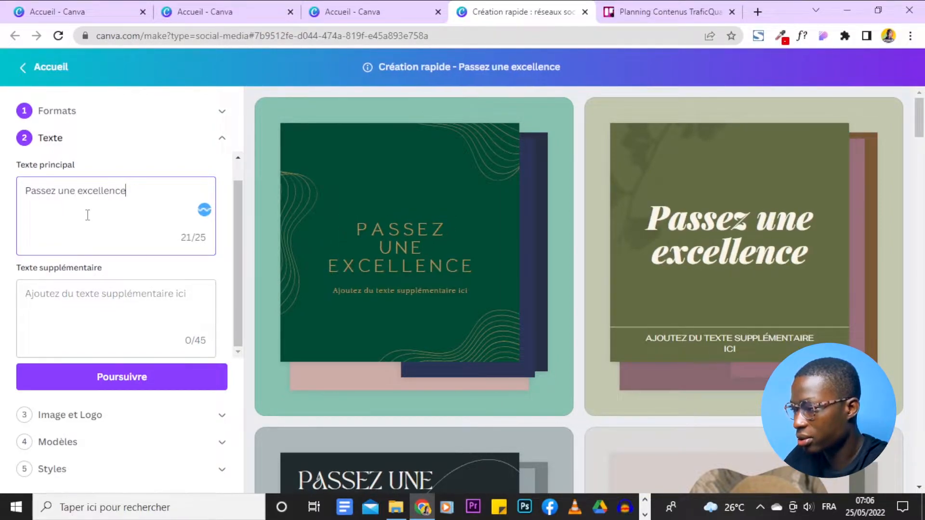
type(" semaine")
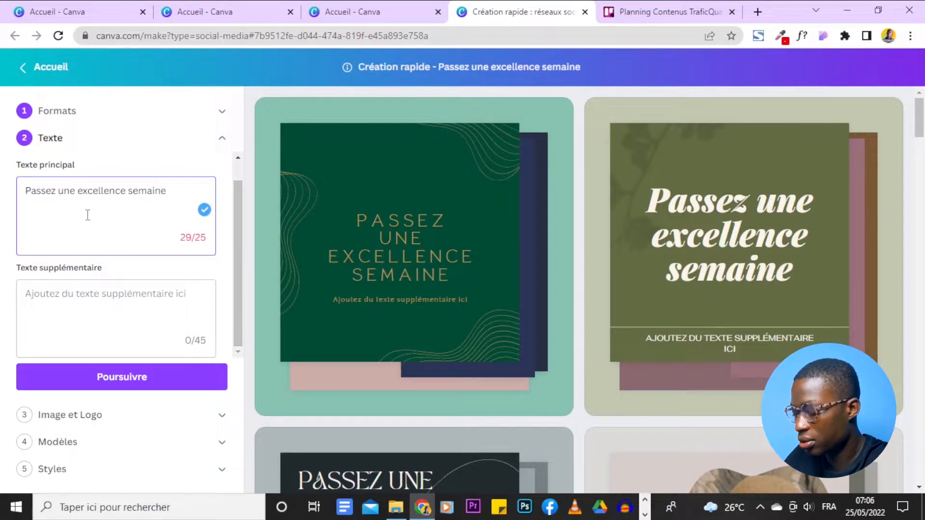
type(" de")
type("tr")
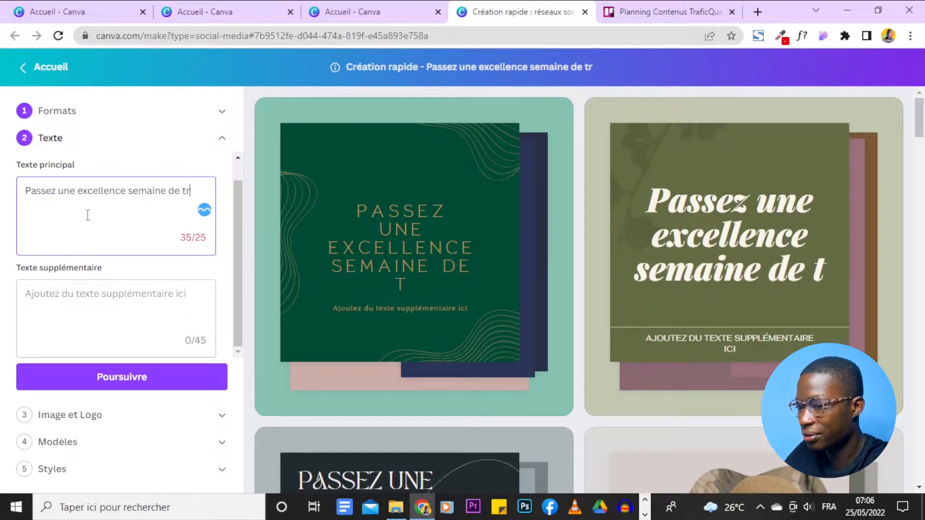
type("avail !")
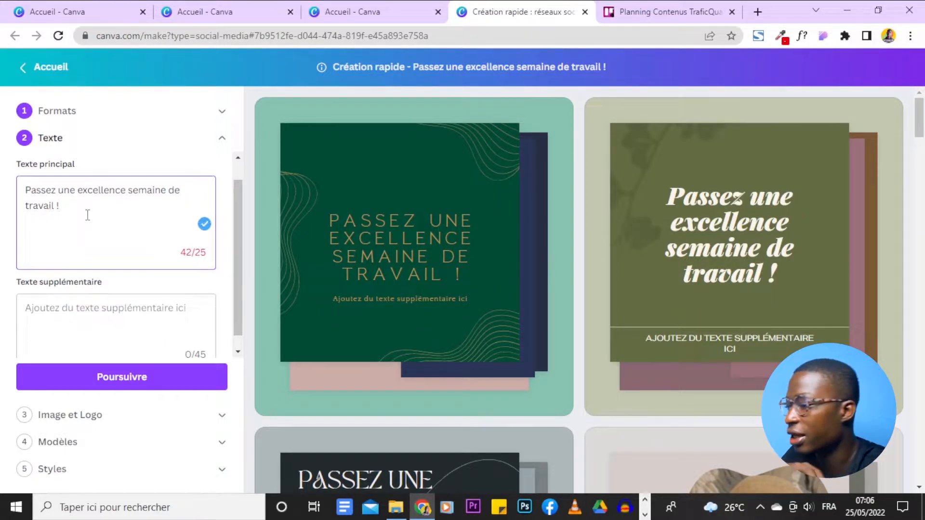
scroll(88, 215, "down", 1)
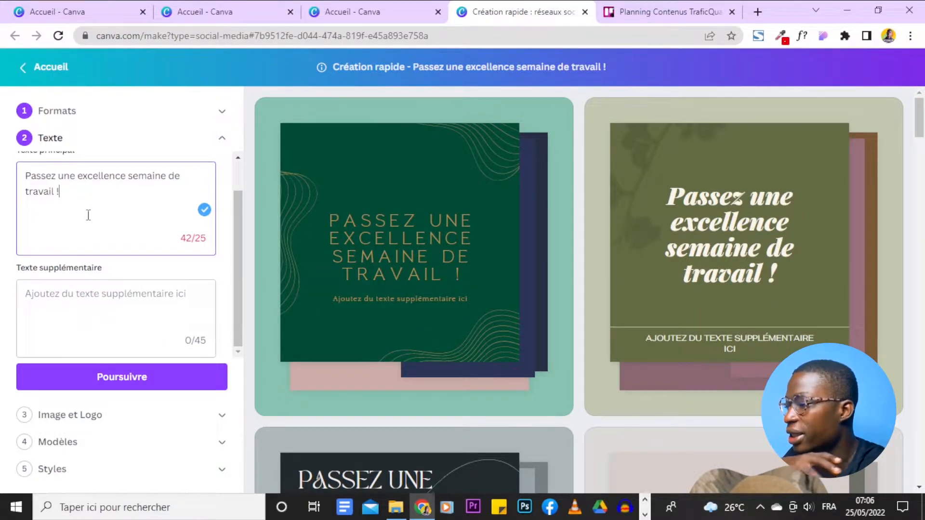
left_click(150, 304)
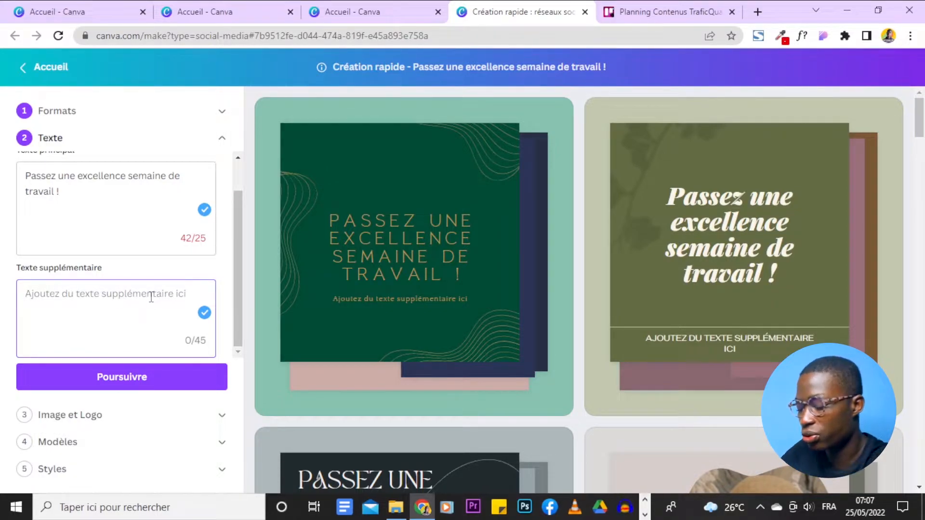
type("@tra")
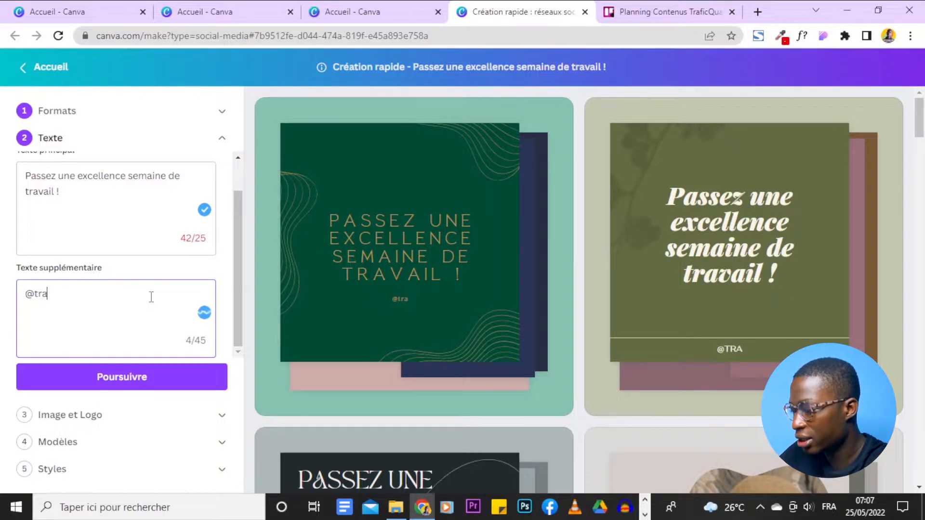
type("ficquand")
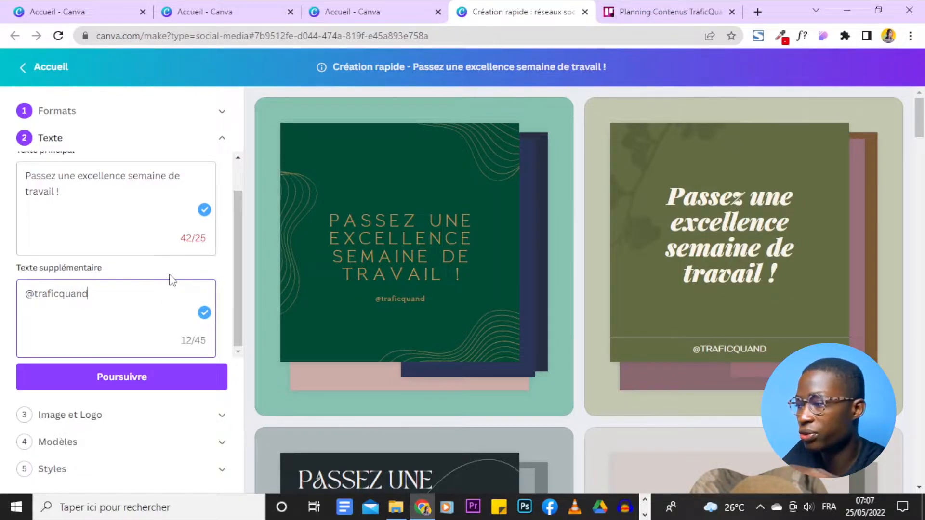
Look through the template previews to examine how the main and additional texts appear in each design.
scroll(72, 192, "up", 1)
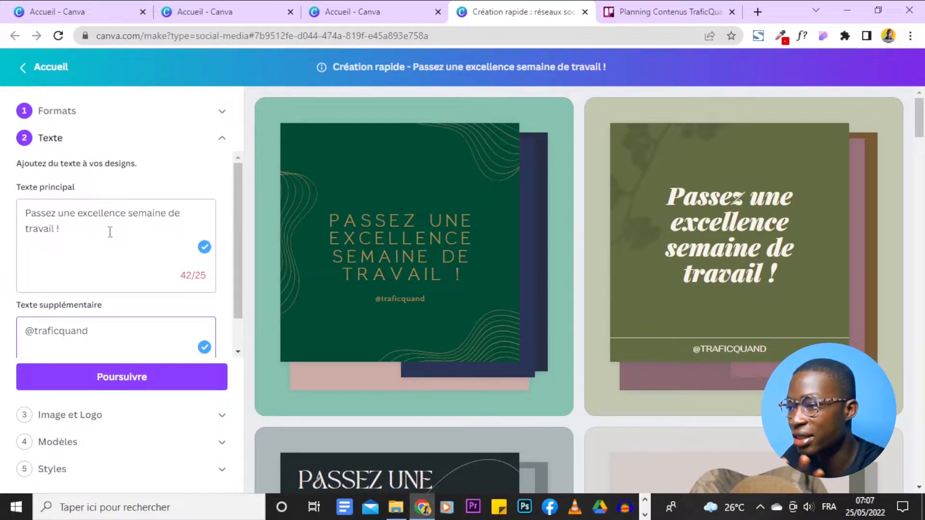
scroll(815, 244, "down", 5)
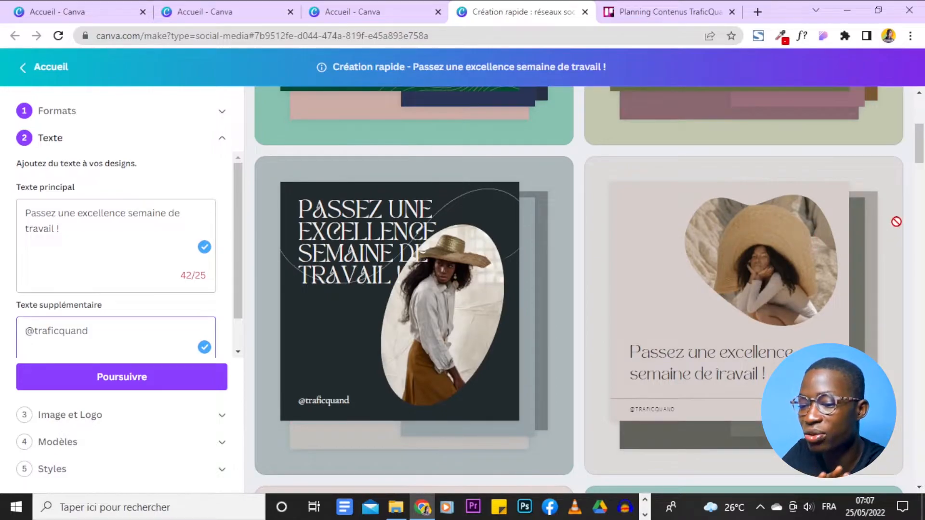
scroll(896, 222, "down", 6)
scroll(578, 289, "down", 8)
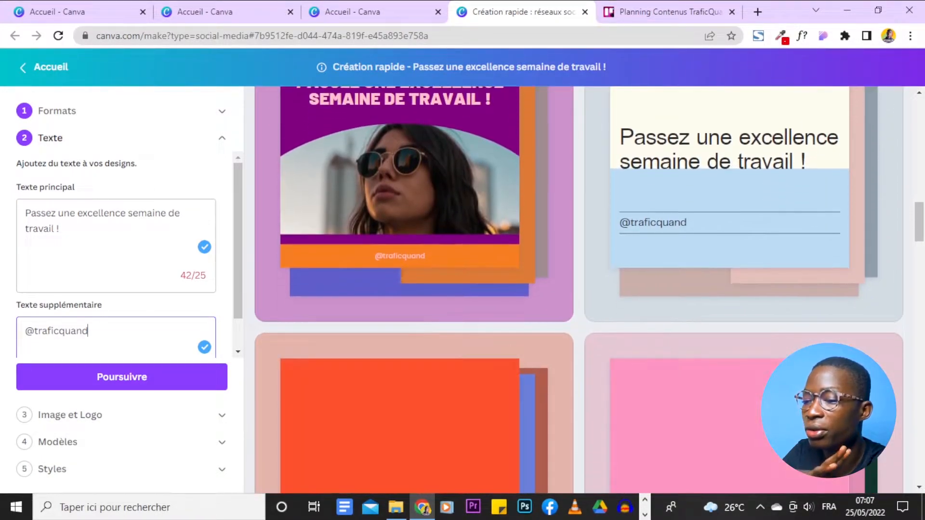
scroll(577, 289, "down", 5)
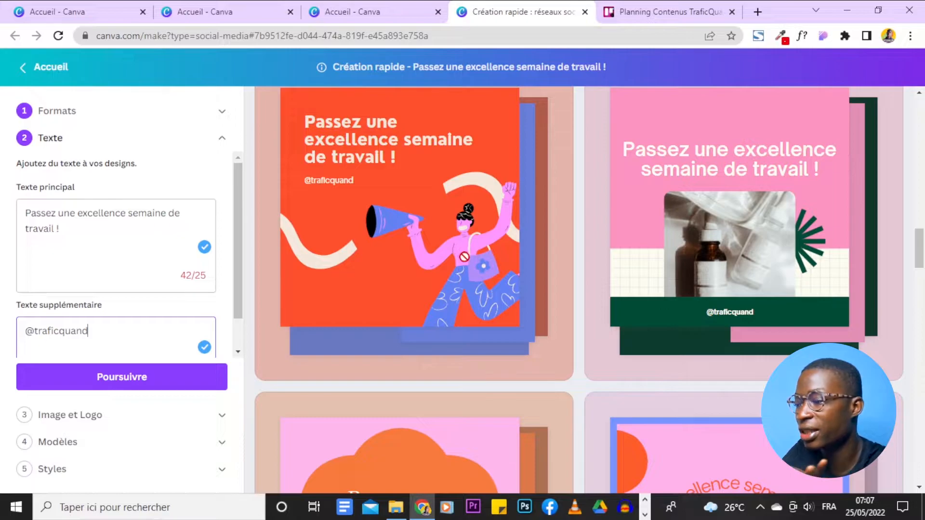
scroll(62, 248, "down", 1)
scroll(63, 248, "up", 1)
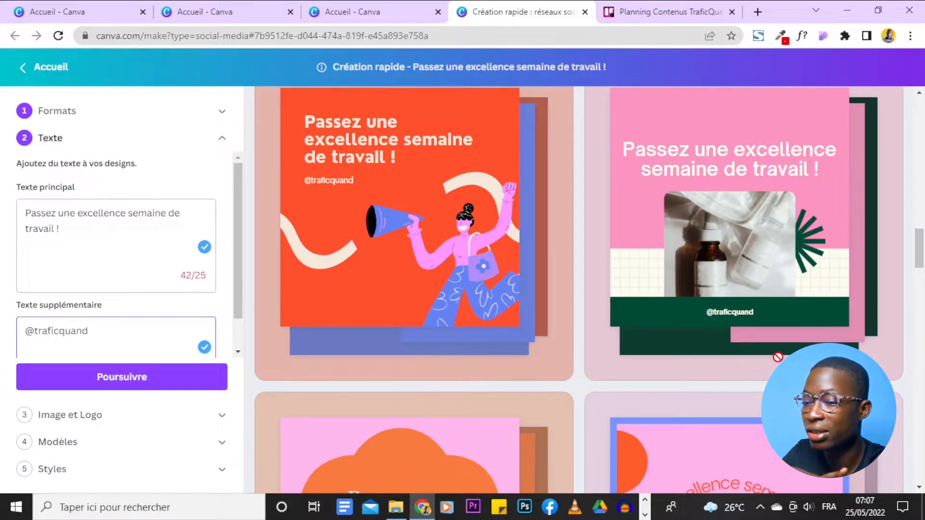
scroll(778, 357, "down", 10)
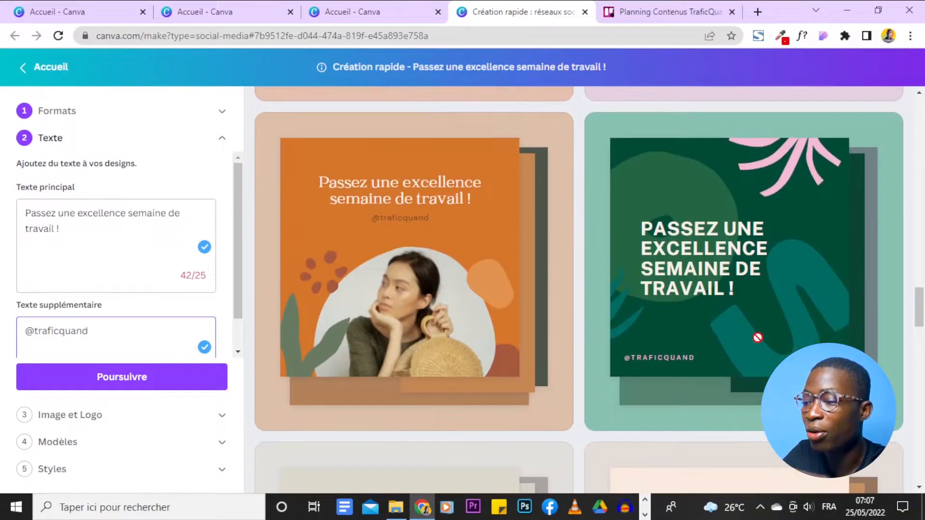
scroll(832, 288, "down", 4)
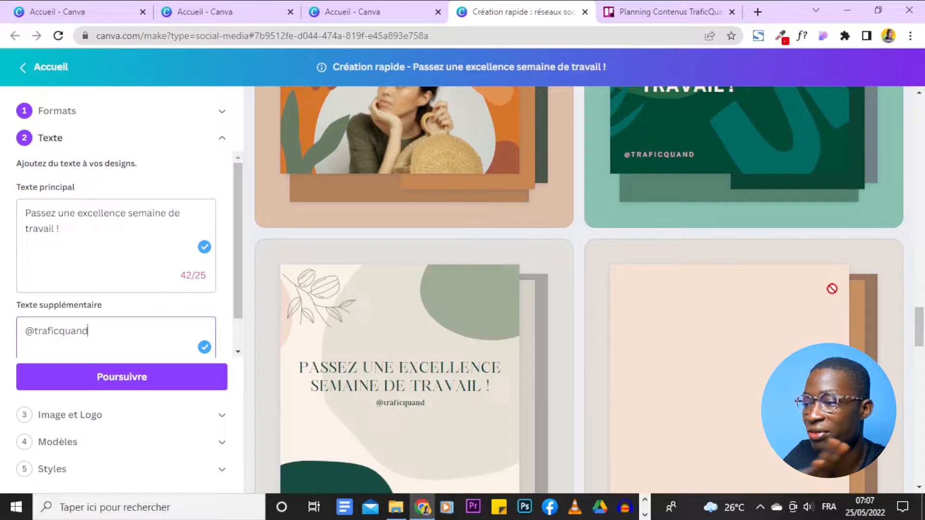
scroll(832, 289, "down", 1)
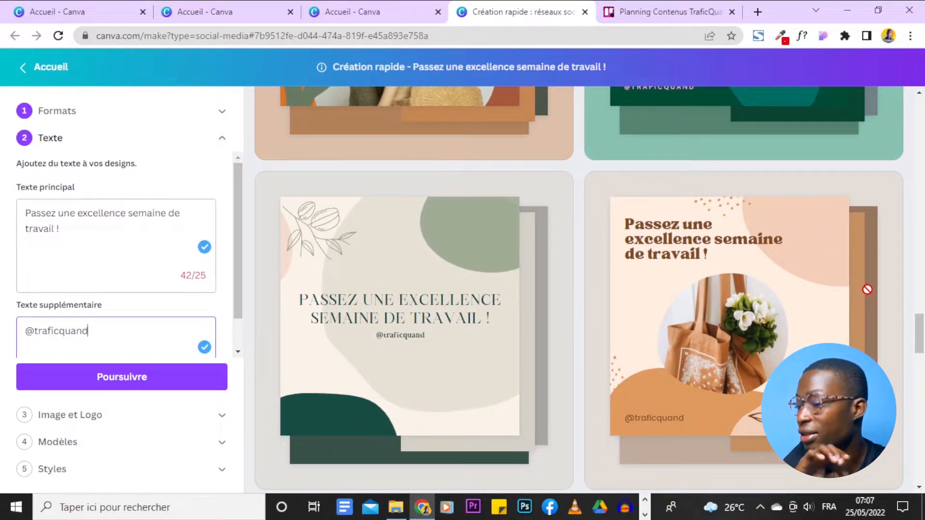
scroll(867, 289, "down", 2)
scroll(157, 293, "down", 1)
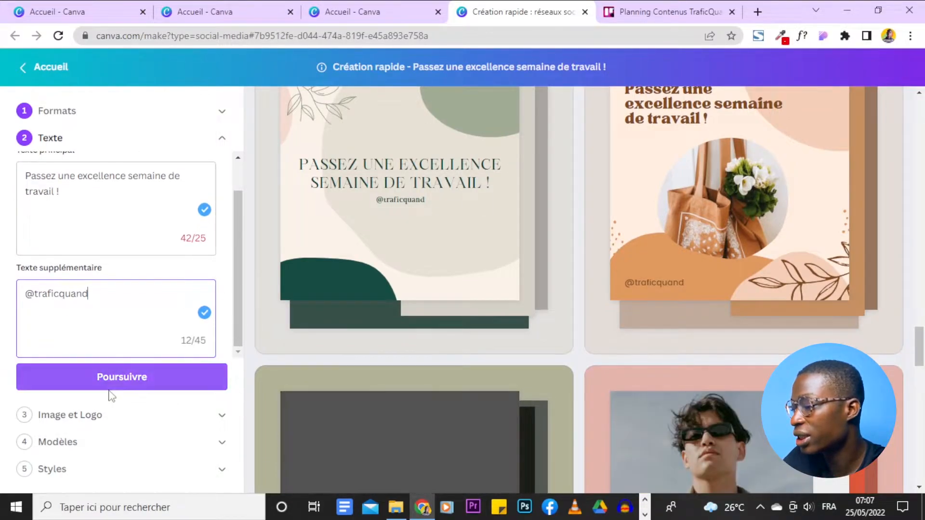
Continue to the Image et Logo stage and review its image import and logo options.
left_click(210, 376)
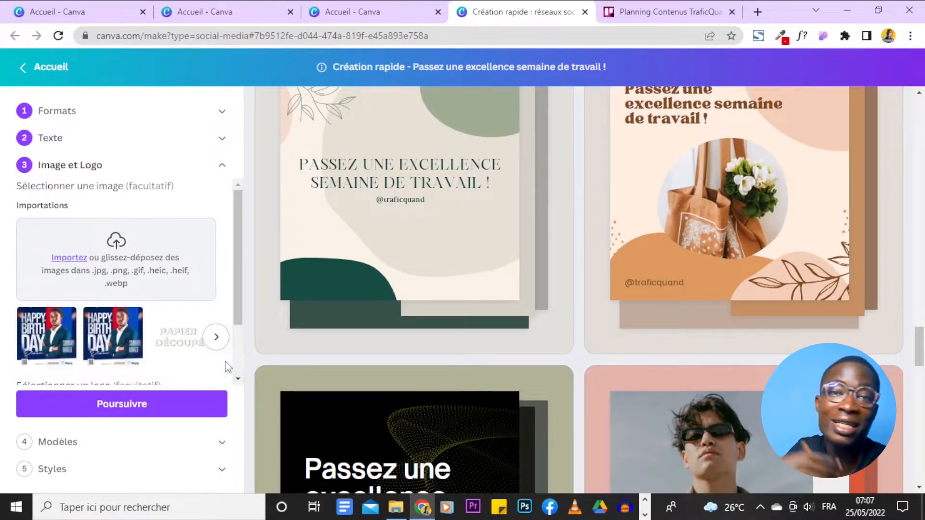
left_click(100, 330)
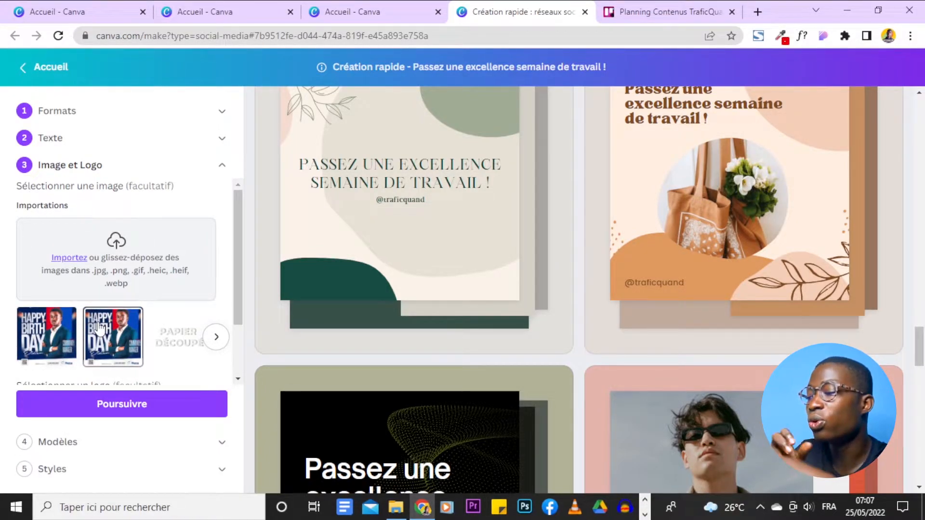
scroll(190, 347, "down", 2)
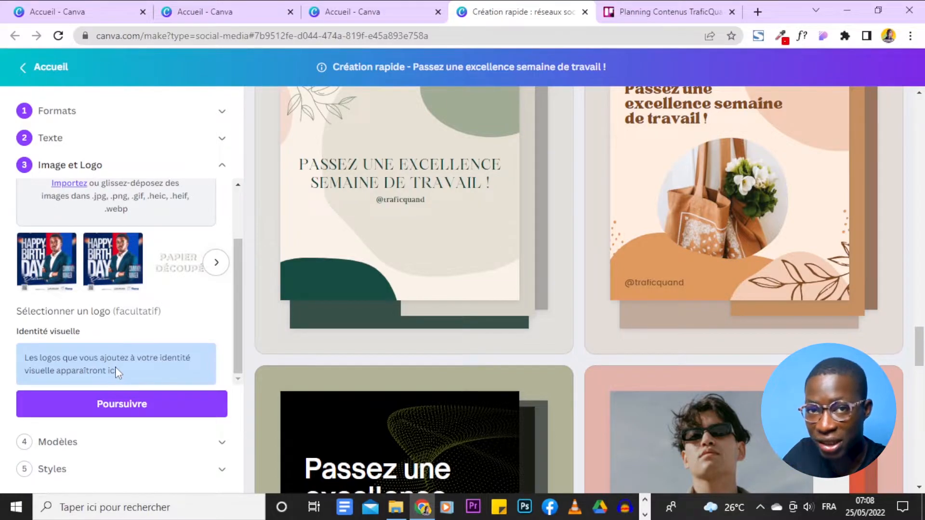
scroll(97, 270, "up", 2)
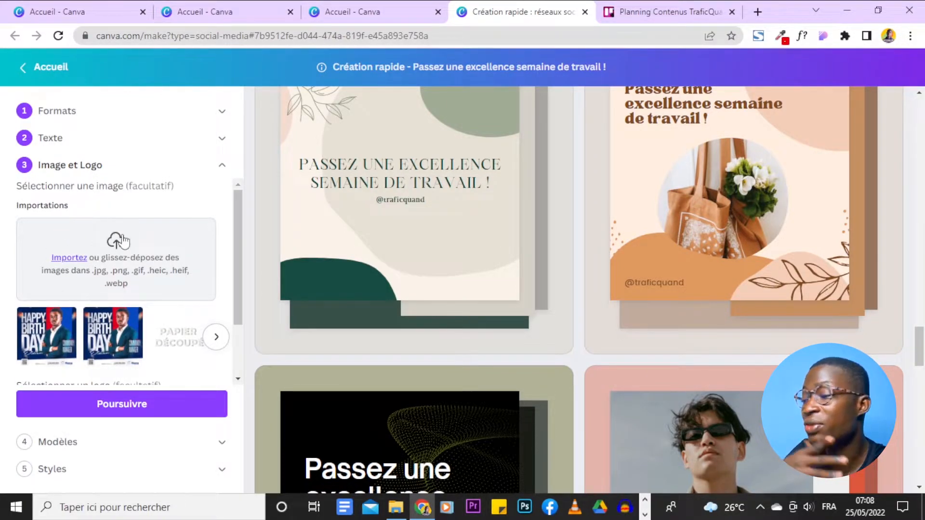
Import the photo "Hello (2)" from the Téléchargements folder as the image for the designs.
scroll(498, 175, "down", 8)
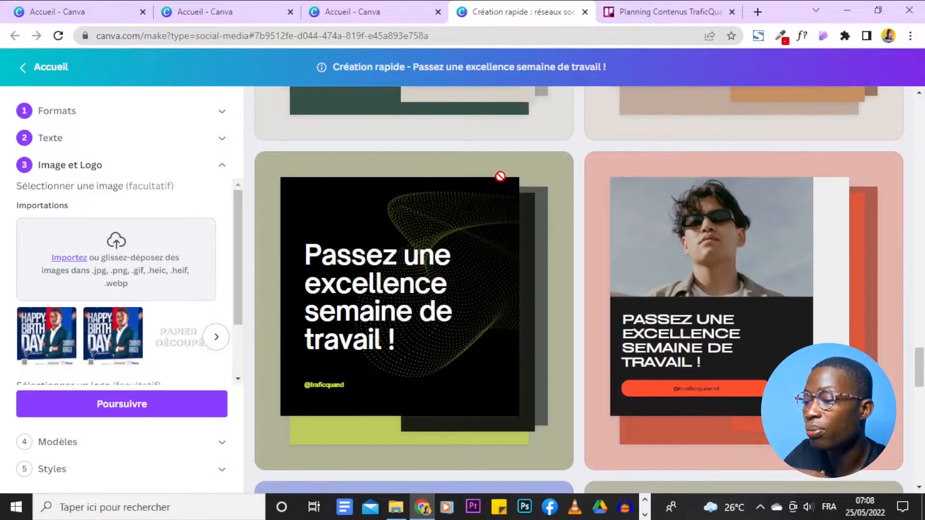
scroll(520, 285, "up", 3)
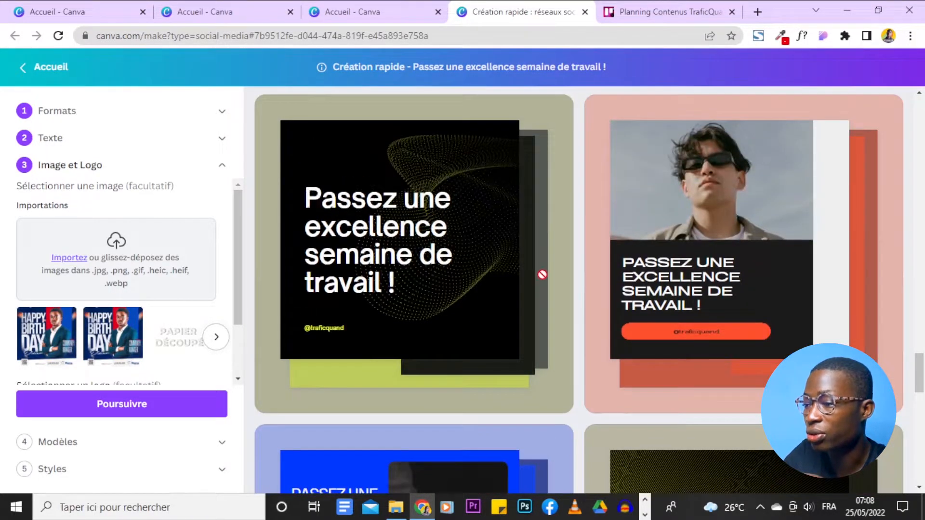
scroll(542, 274, "up", 20)
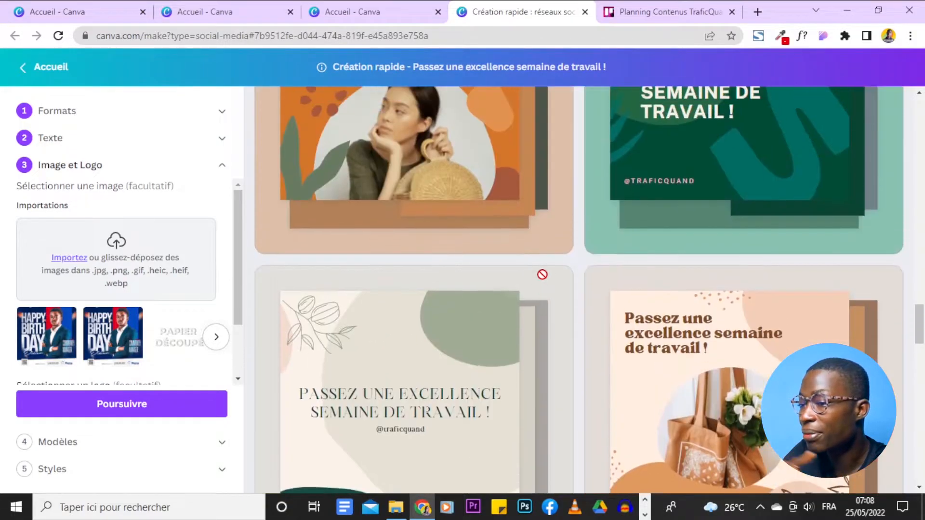
scroll(500, 275, "down", 11)
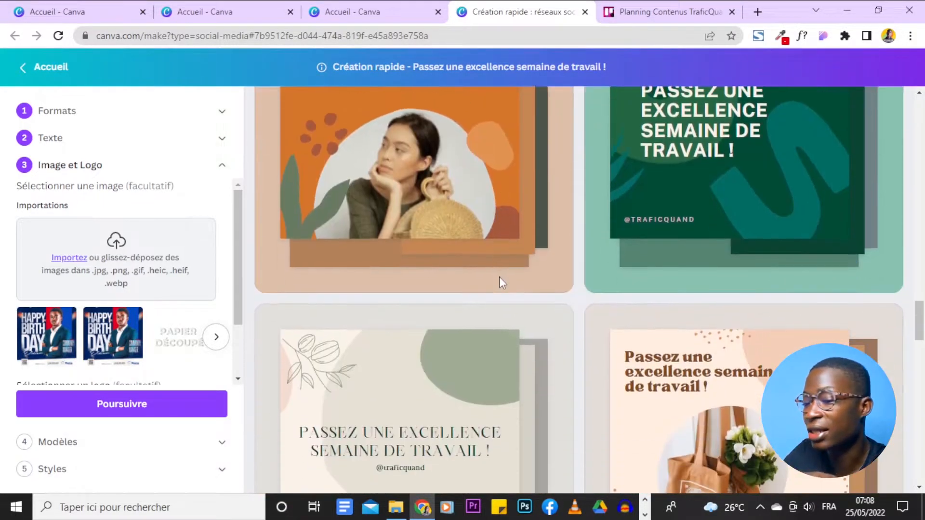
scroll(499, 276, "down", 10)
scroll(498, 276, "up", 5)
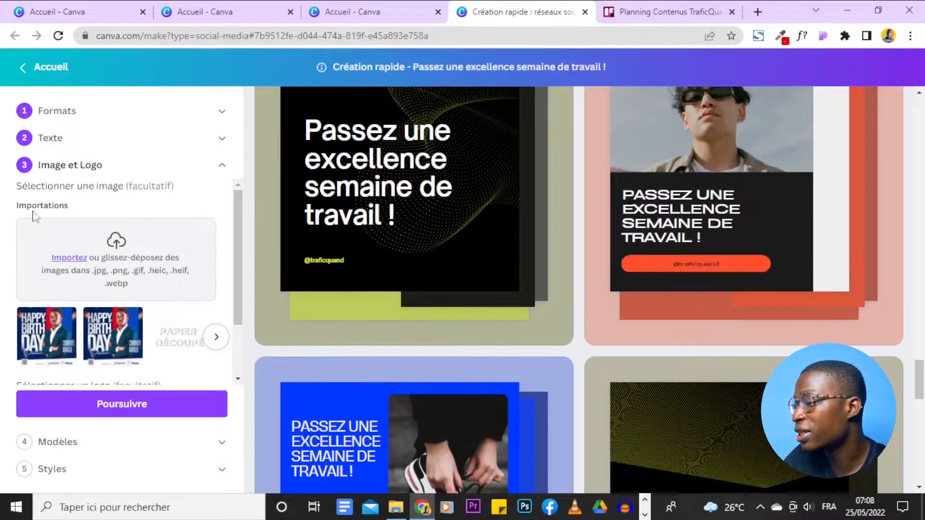
left_click(68, 259)
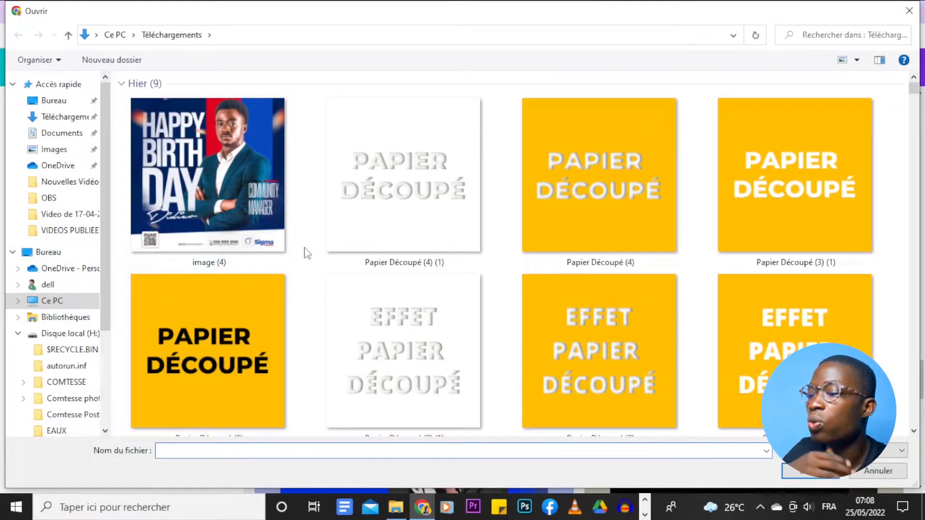
scroll(306, 253, "down", 5)
scroll(307, 252, "down", 15)
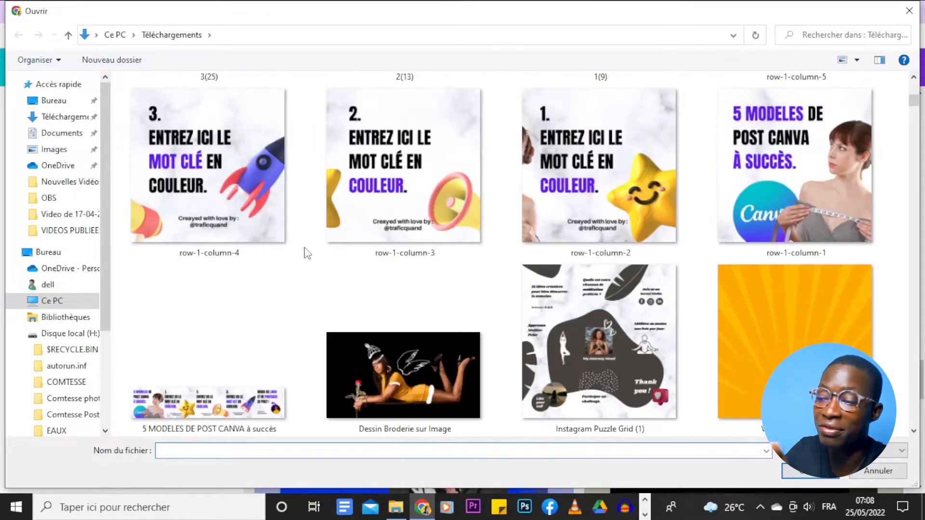
scroll(306, 252, "down", 4)
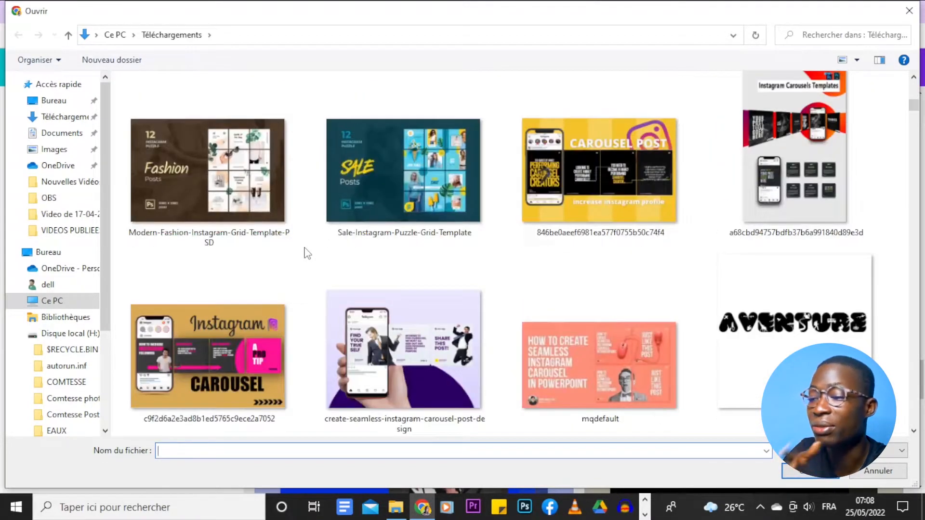
scroll(306, 252, "up", 10)
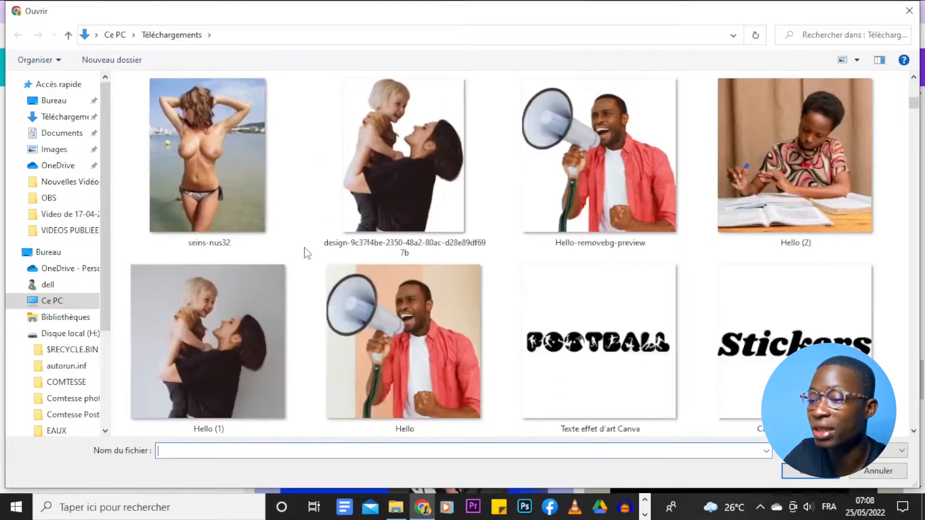
left_click(770, 139)
left_click(791, 470)
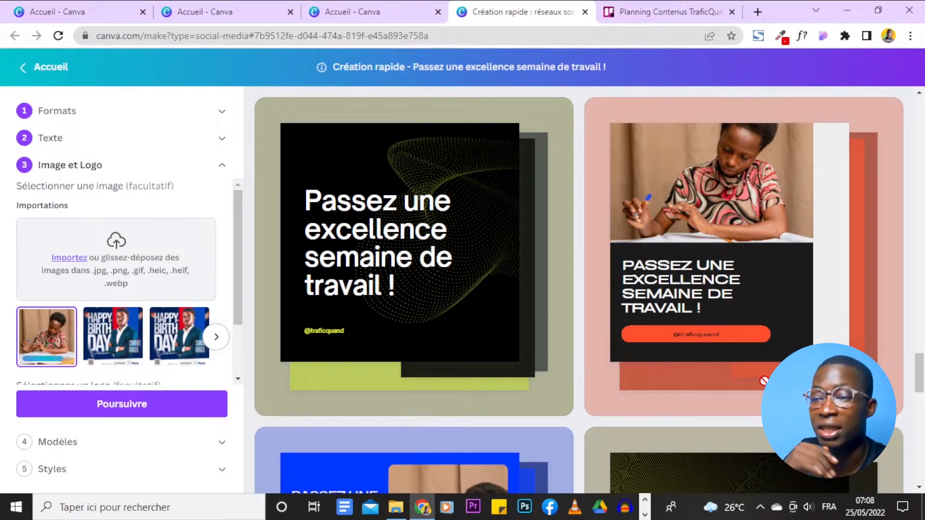
Look through the template previews to examine how the imported photo fits into each design.
scroll(571, 365, "up", 7)
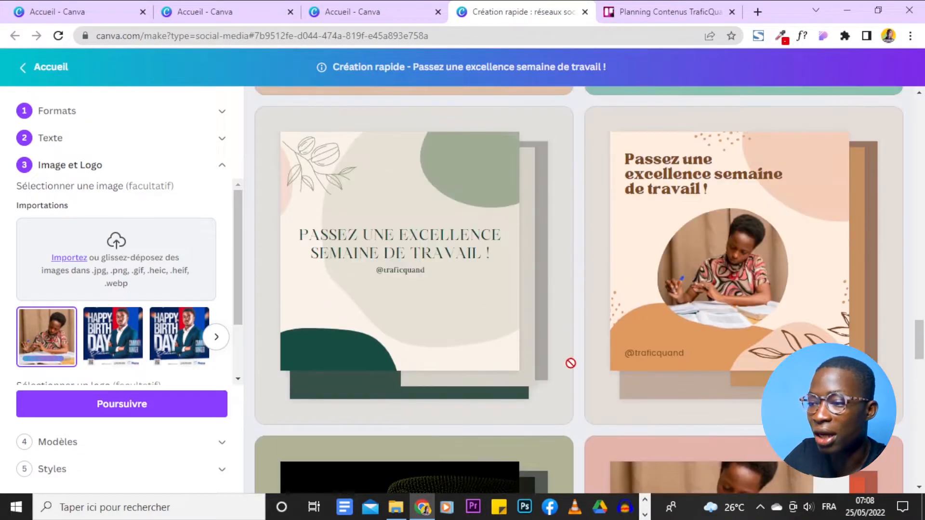
scroll(571, 363, "up", 8)
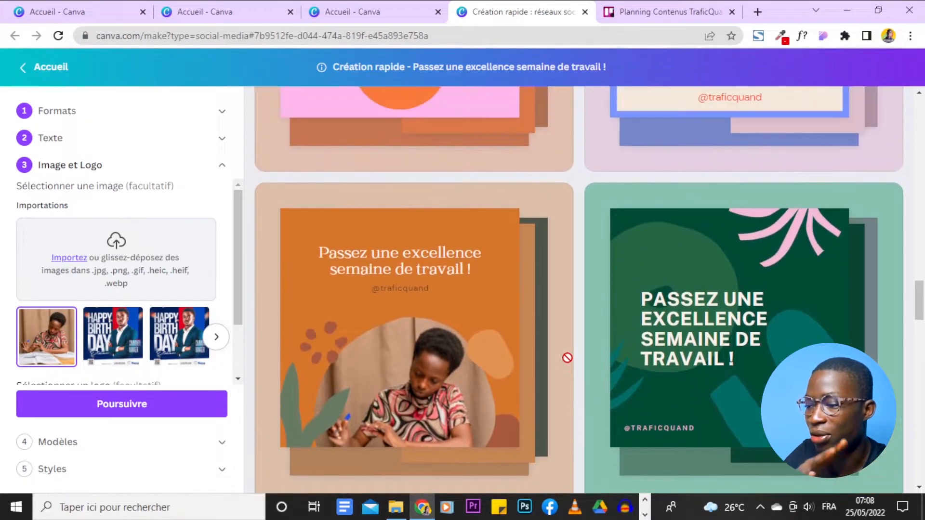
scroll(566, 357, "up", 8)
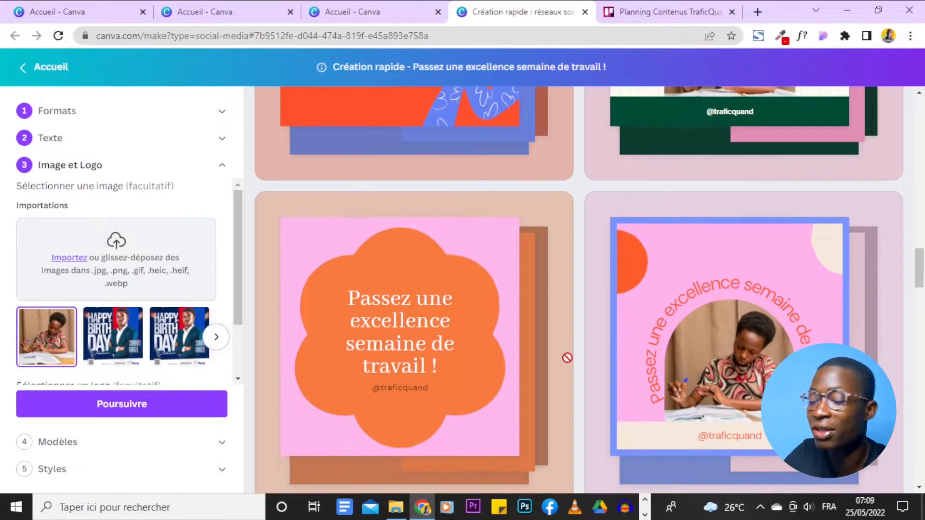
scroll(567, 357, "up", 4)
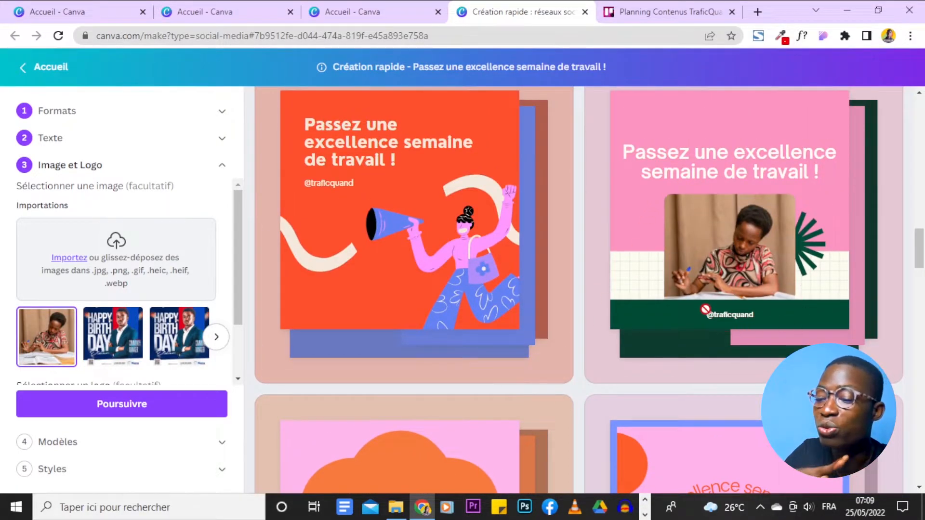
scroll(794, 193, "down", 8)
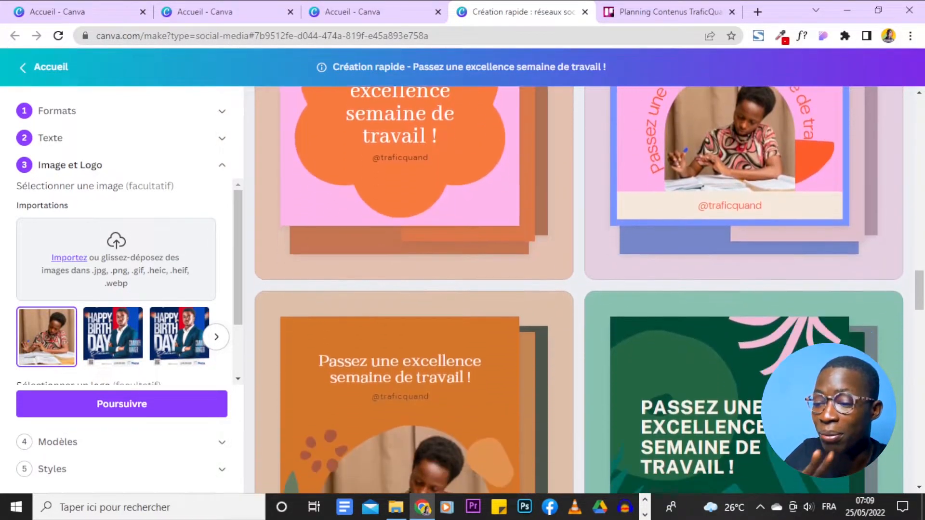
scroll(589, 290, "down", 12)
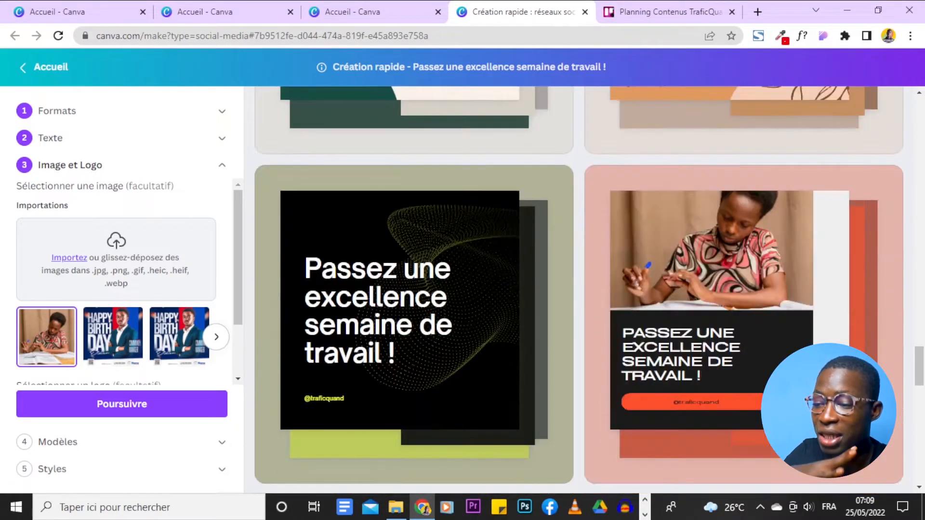
scroll(589, 289, "down", 6)
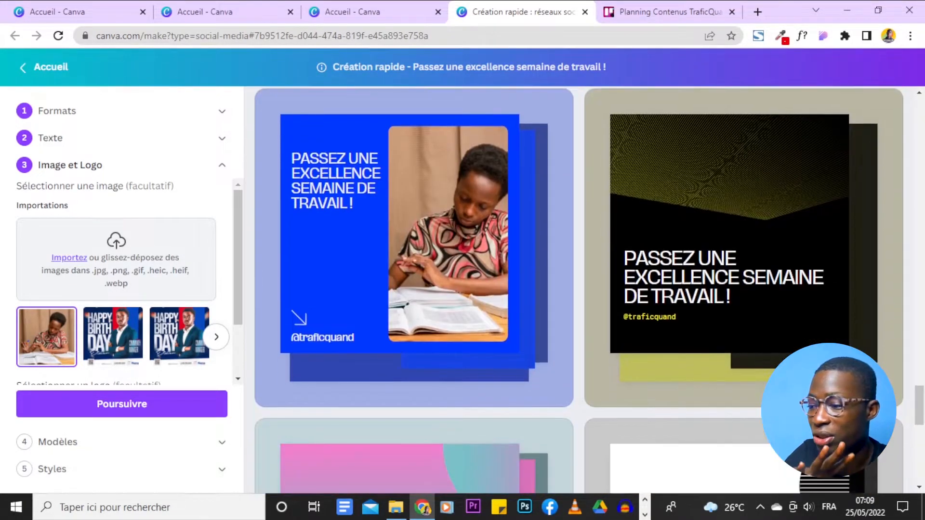
scroll(579, 290, "down", 8)
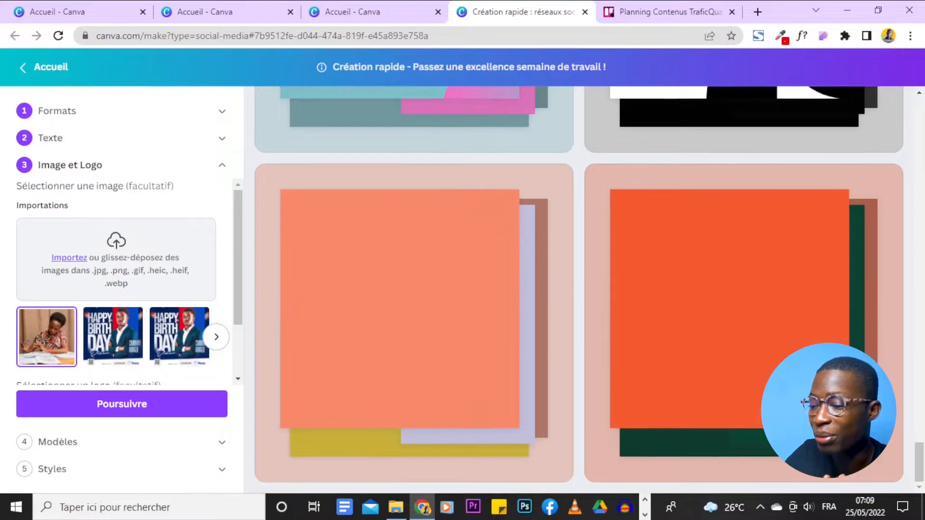
scroll(704, 346, "up", 10)
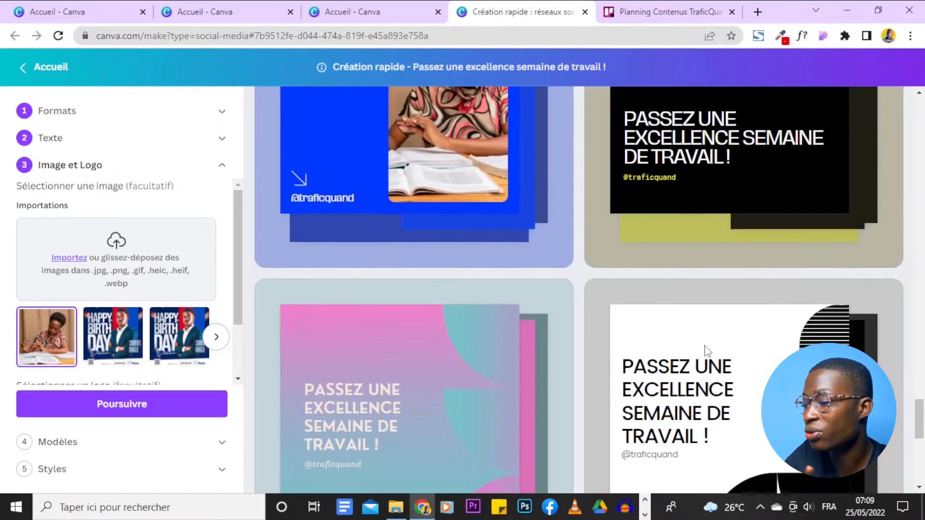
scroll(362, 270, "down", 2)
scroll(362, 270, "up", 8)
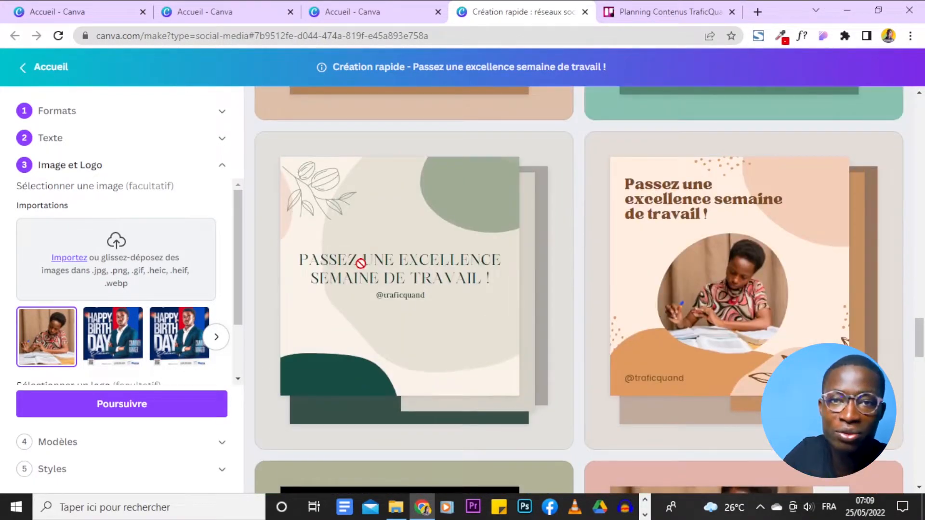
scroll(360, 263, "down", 10)
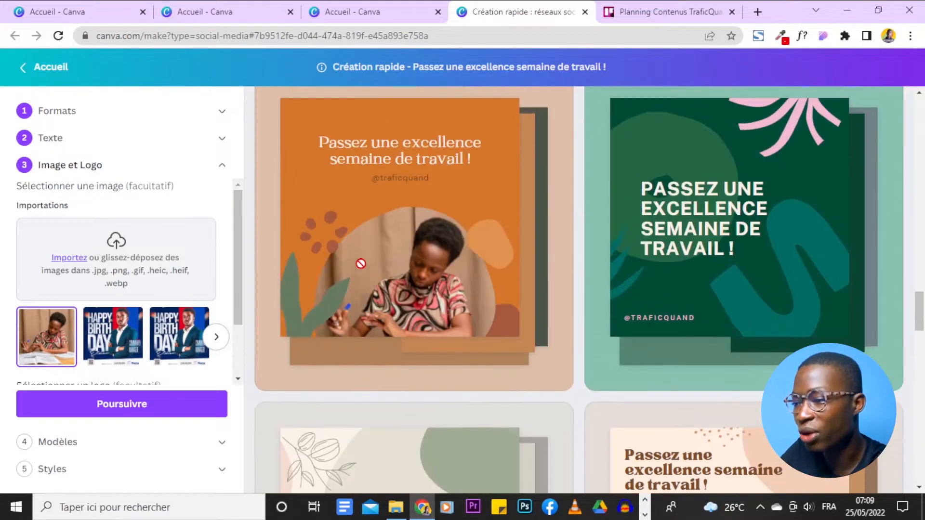
scroll(360, 264, "up", 3)
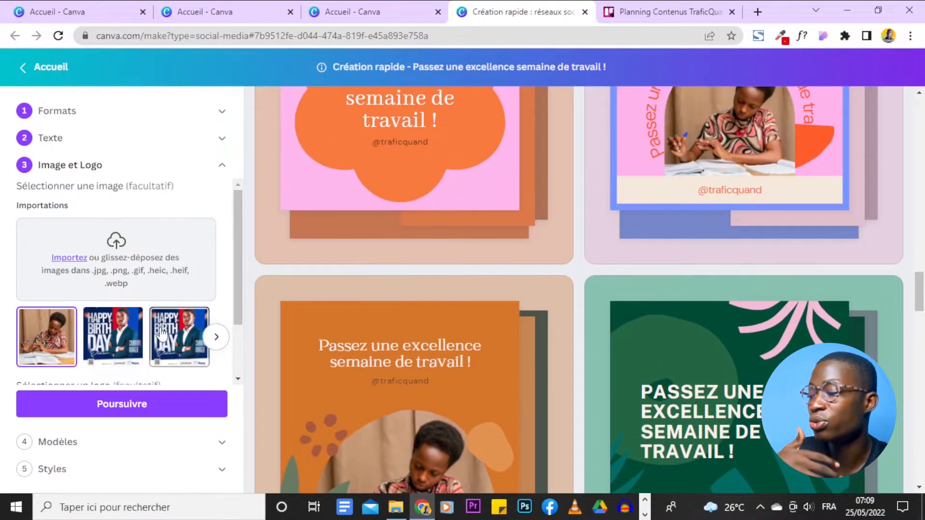
Continue to the Modèles stage and review the available template collections back up to the first designs.
scroll(128, 313, "down", 2)
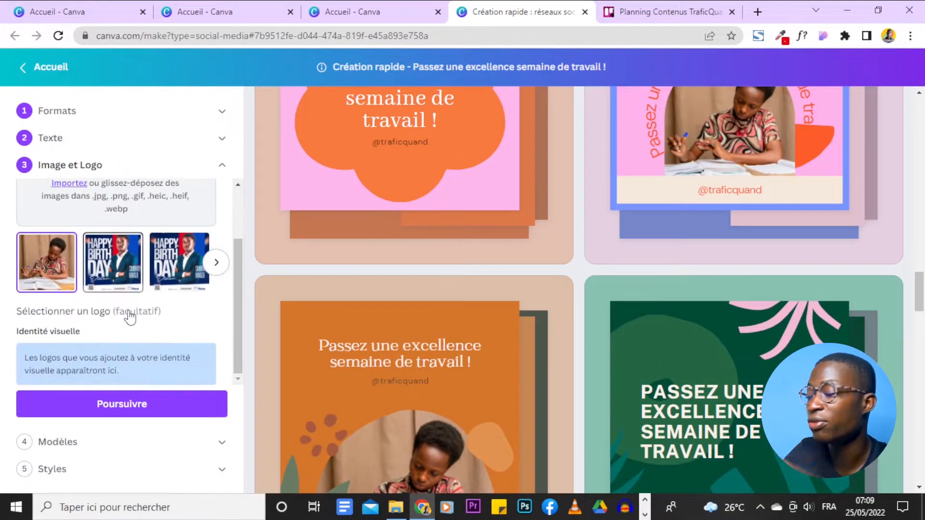
left_click(165, 410)
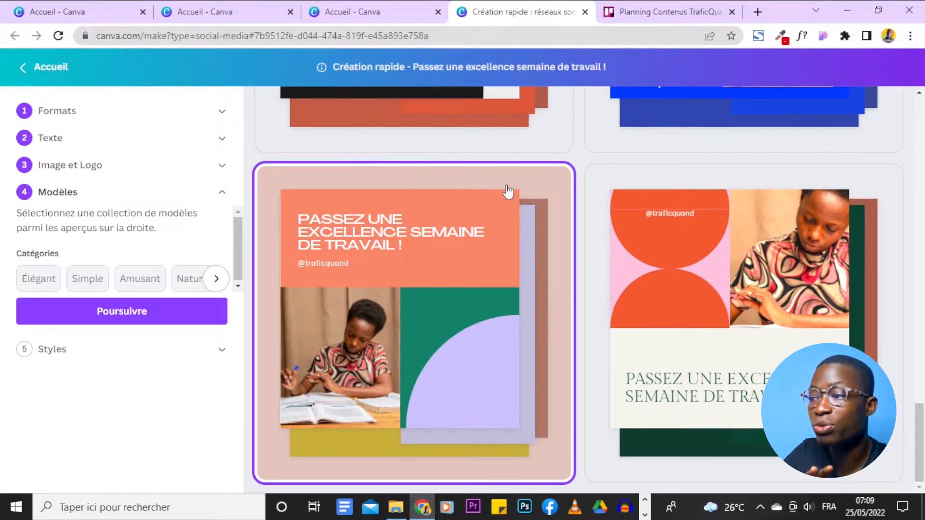
scroll(633, 340, "up", 10)
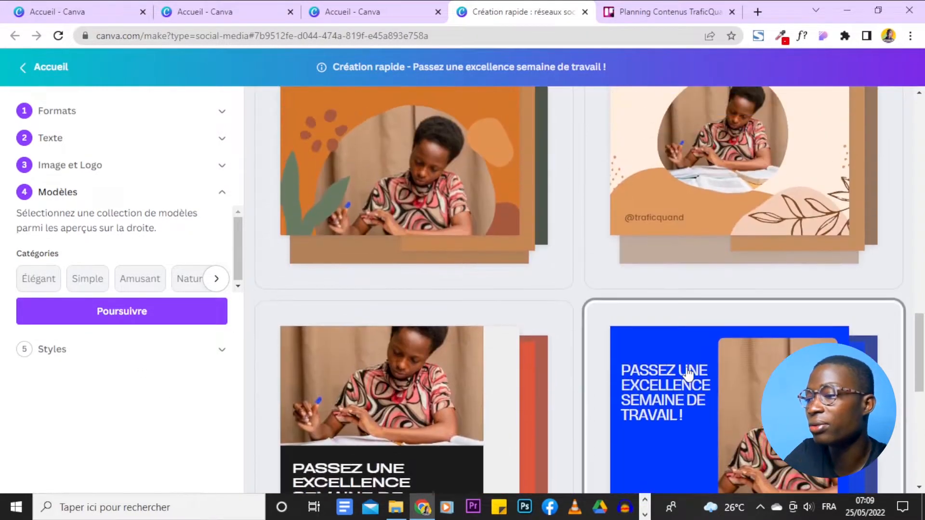
scroll(688, 373, "up", 5)
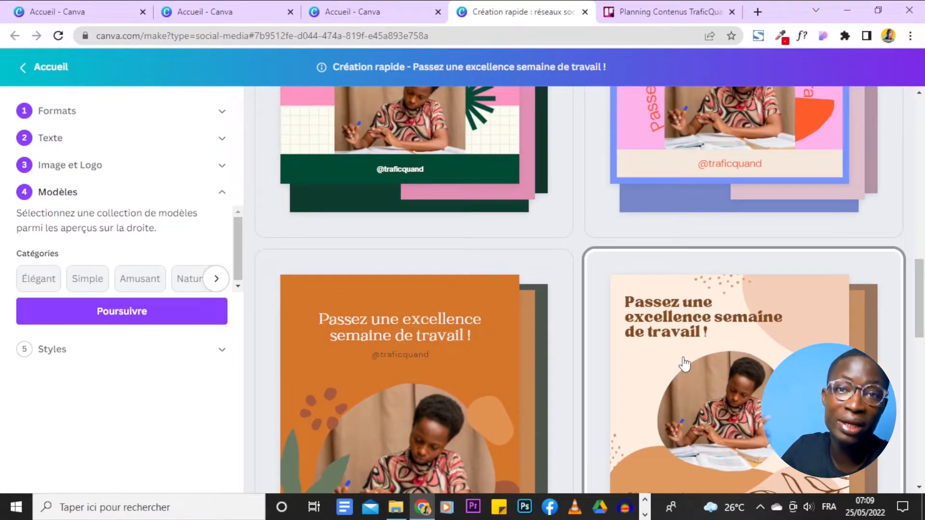
scroll(684, 363, "up", 10)
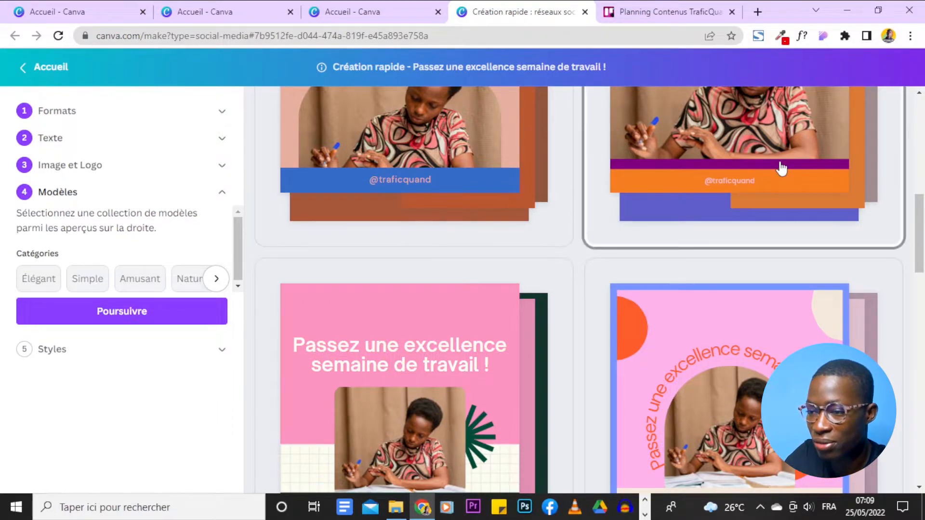
scroll(712, 330, "up", 5)
scroll(710, 327, "up", 2)
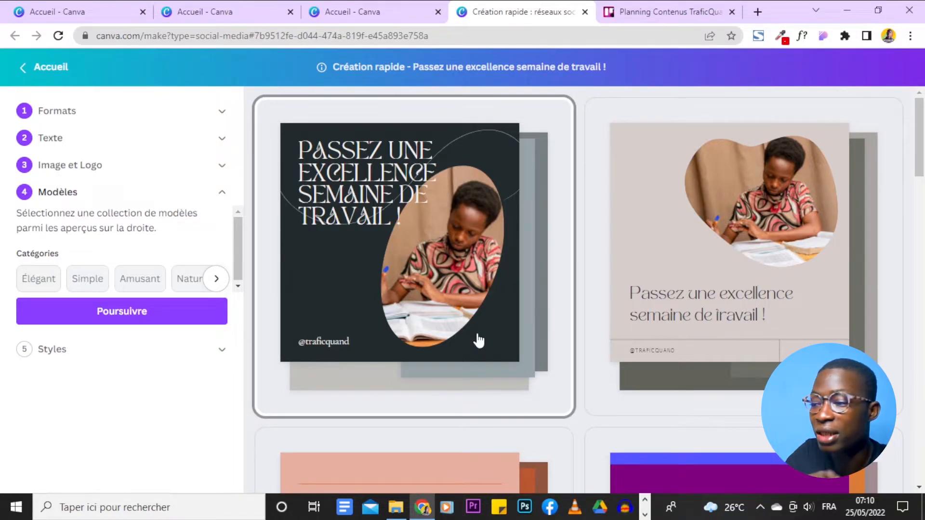
Compare the template collections by layout, colours and photo framing to find one that suits the work-week greeting.
scroll(478, 340, "down", 7)
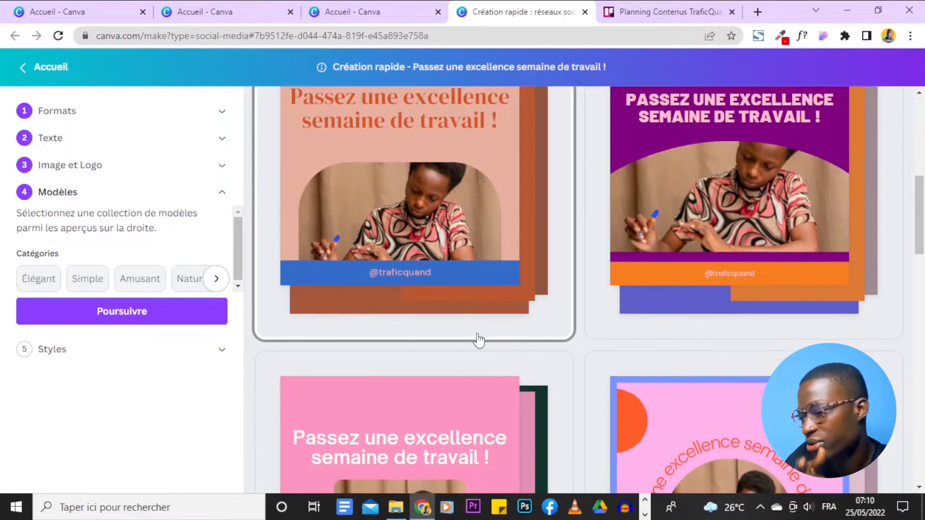
scroll(478, 340, "down", 3)
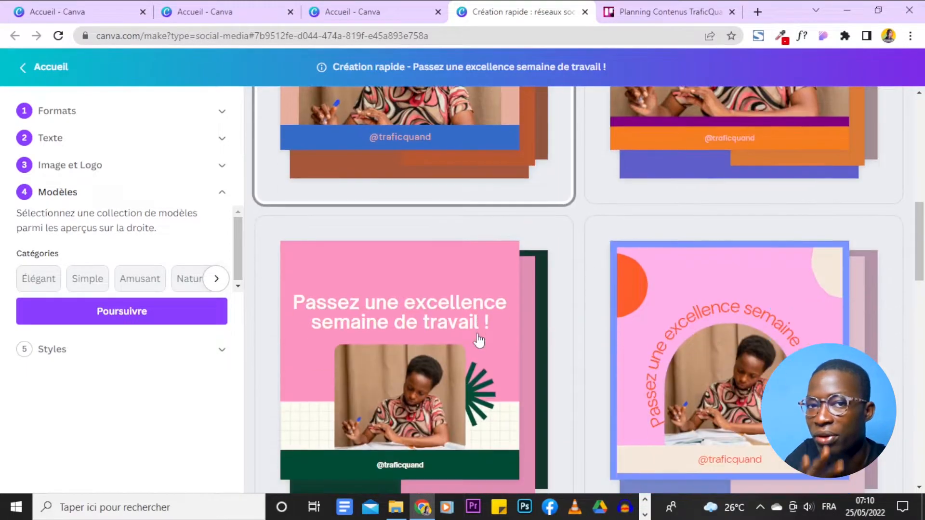
scroll(504, 326, "down", 4)
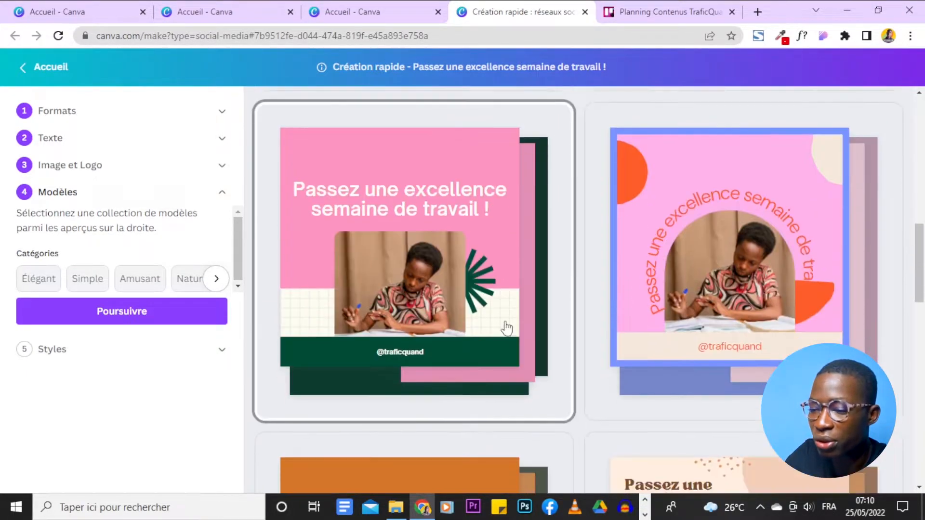
scroll(505, 329, "up", 3)
scroll(497, 394, "up", 5)
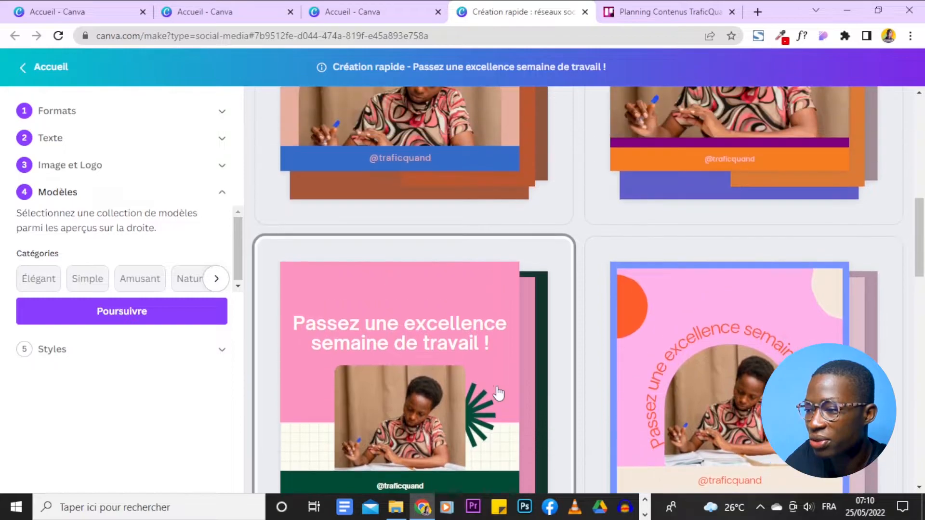
scroll(498, 392, "down", 7)
scroll(498, 393, "down", 3)
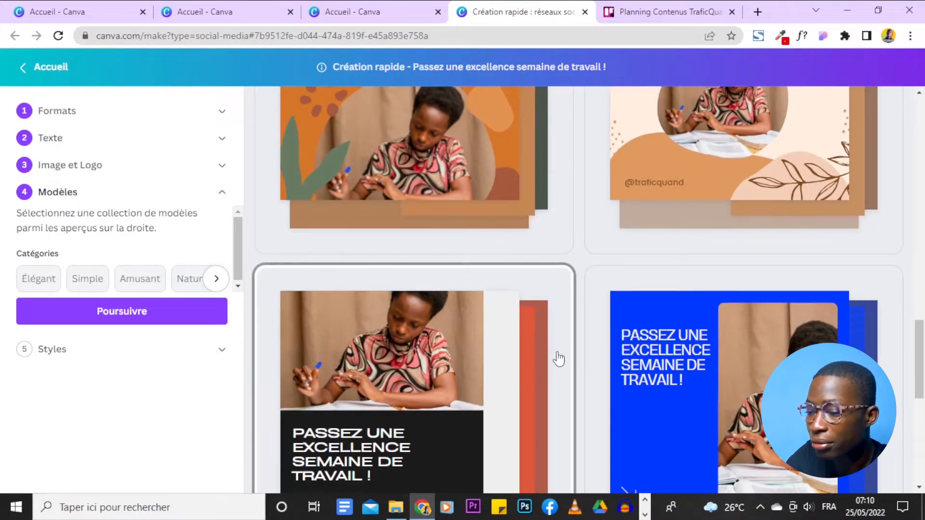
scroll(558, 358, "down", 1)
scroll(558, 359, "up", 5)
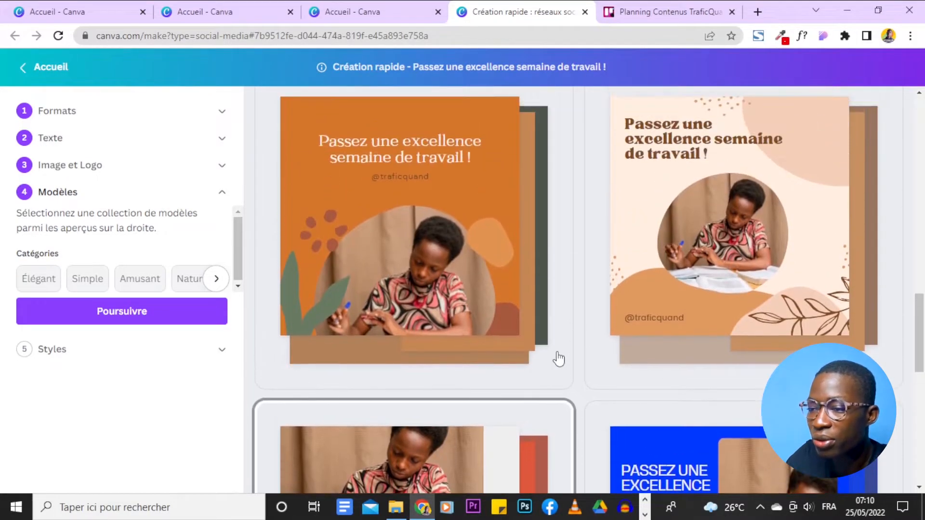
scroll(772, 337, "down", 2)
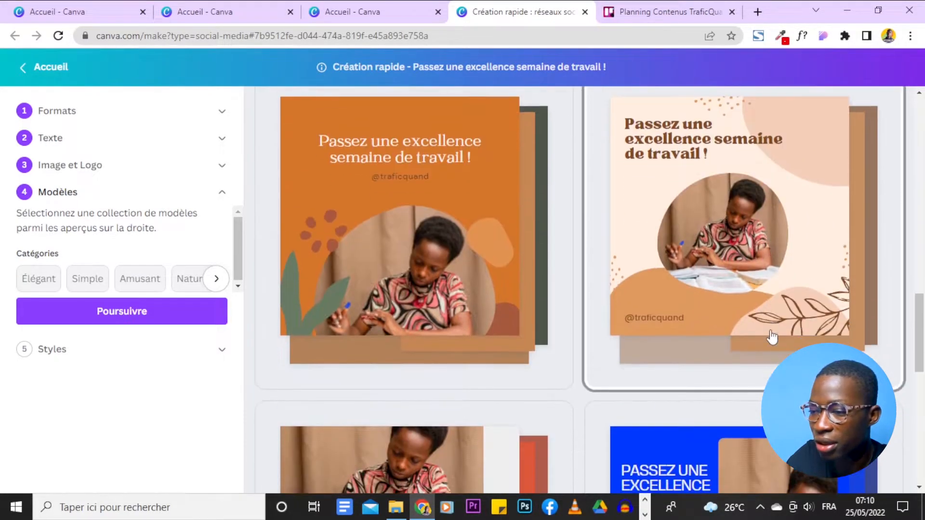
scroll(821, 273, "up", 1)
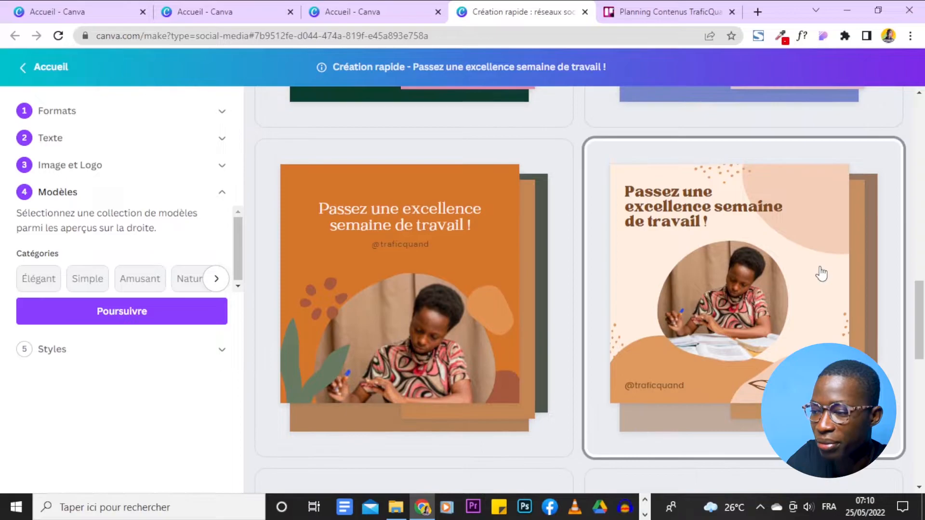
scroll(822, 273, "down", 5)
scroll(821, 273, "up", 5)
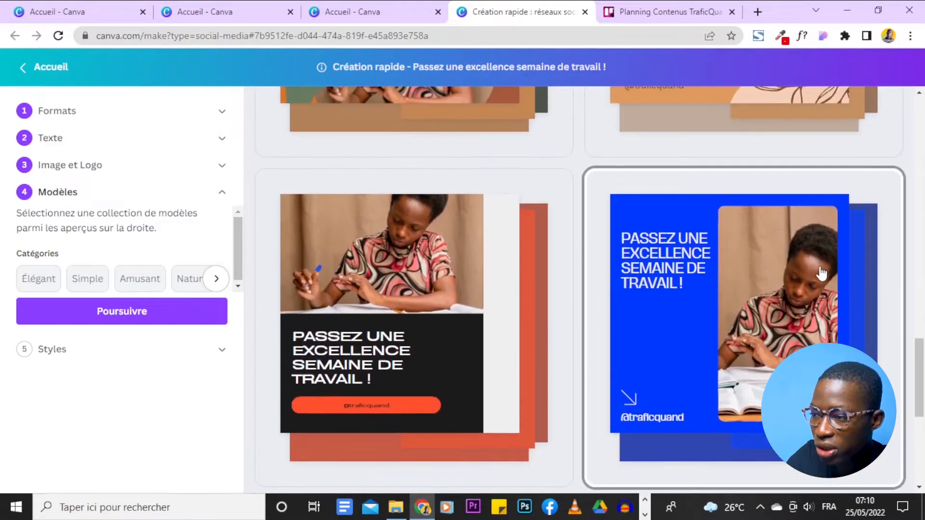
scroll(569, 323, "up", 3)
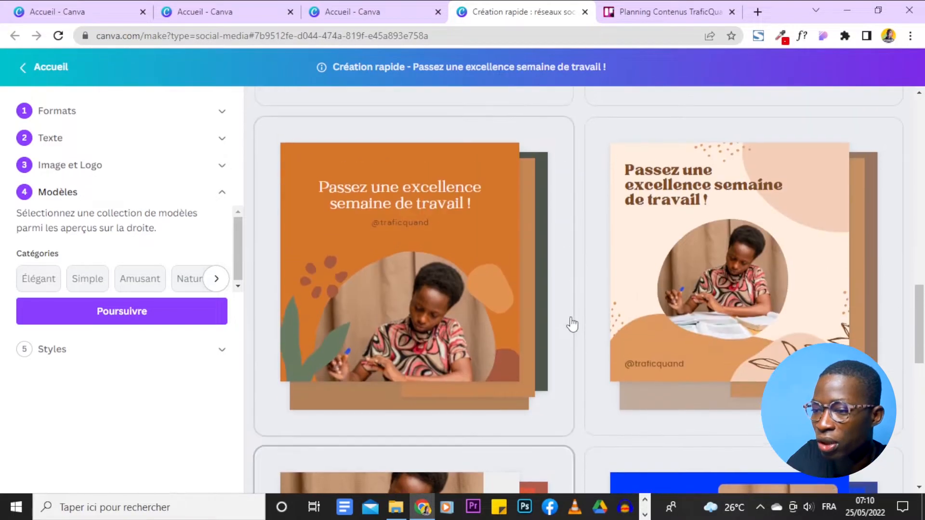
scroll(570, 244, "down", 1)
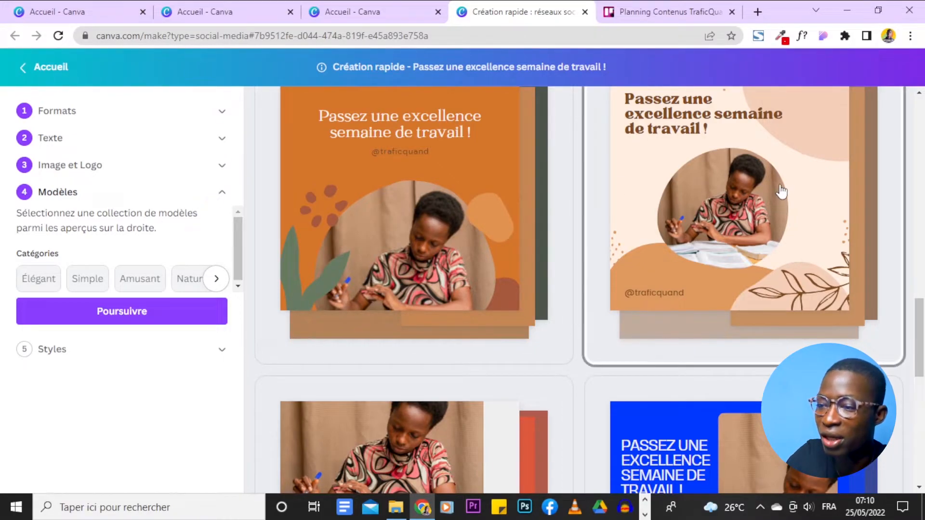
Choose the cream template with the rounded photo and brown leaf outlines, and continue to the Styles stage.
scroll(780, 190, "up", 2)
scroll(712, 211, "down", 2)
left_click(714, 212)
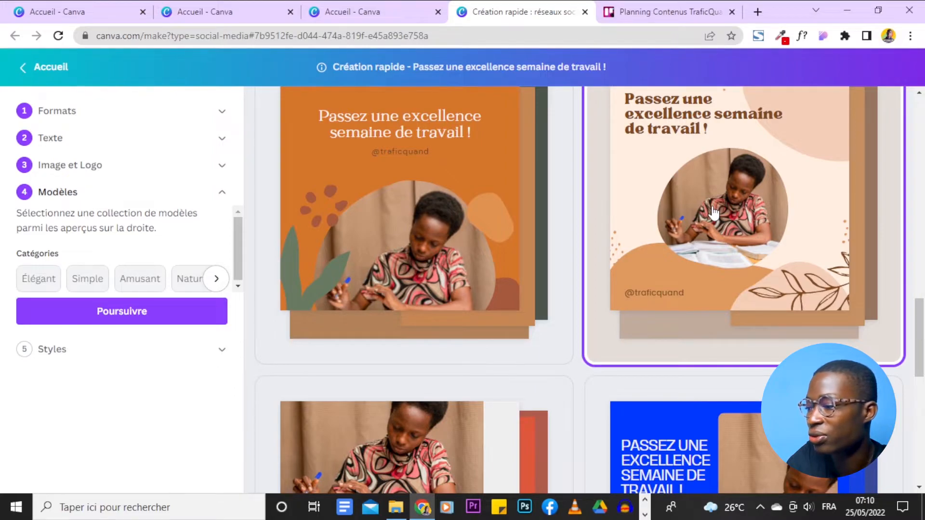
left_click(164, 315)
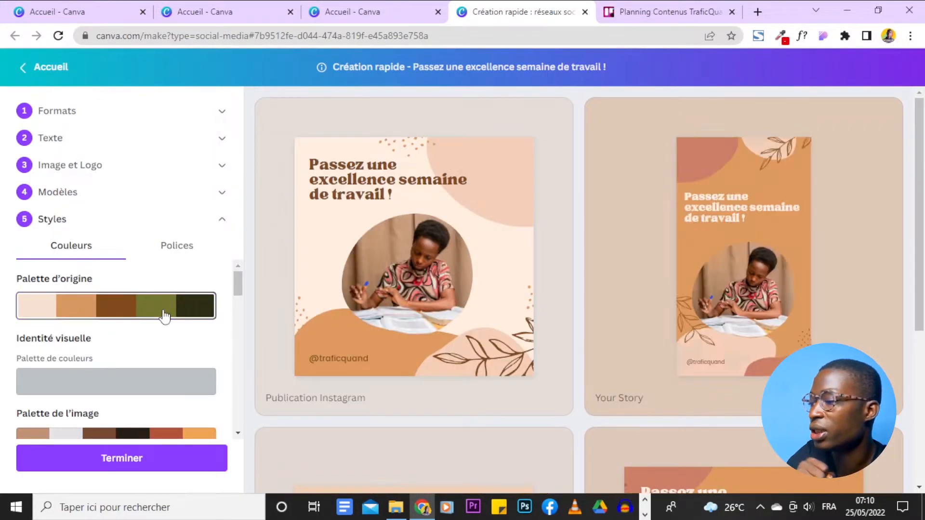
Examine the colour palettes offered for the designs, including the original, image-based and Autres palettes options.
scroll(164, 315, "down", 6)
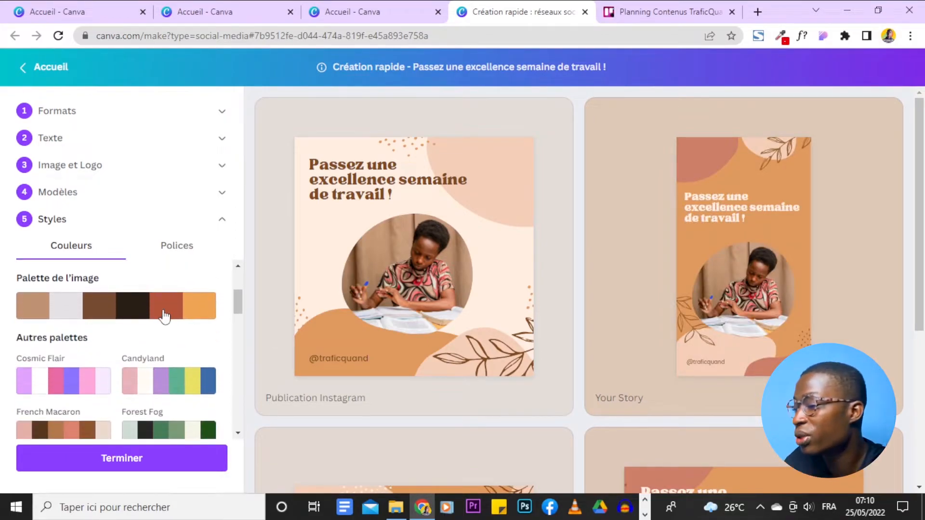
scroll(164, 316, "up", 6)
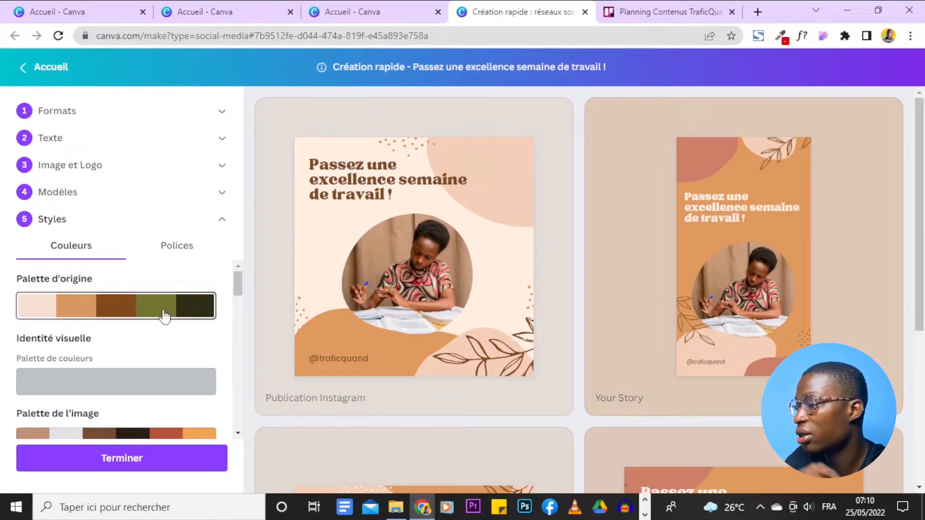
scroll(144, 320, "down", 4)
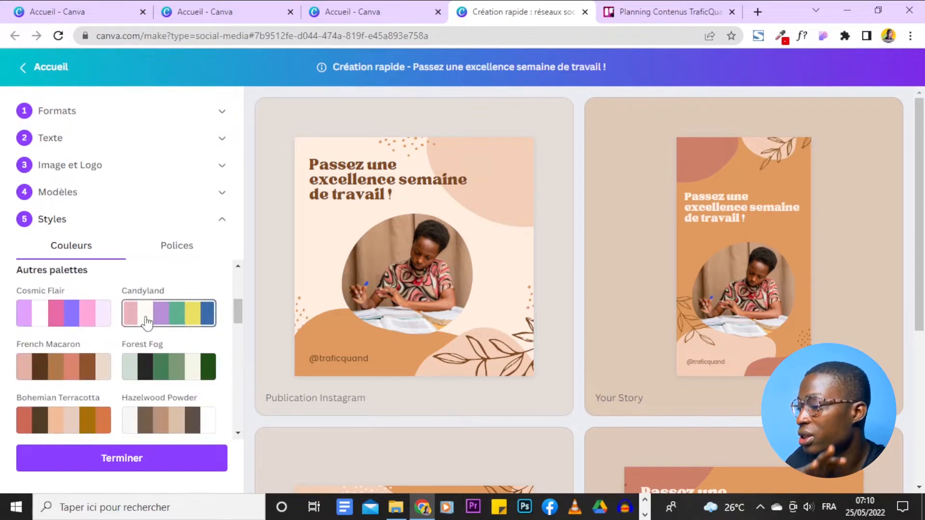
scroll(183, 313, "up", 4)
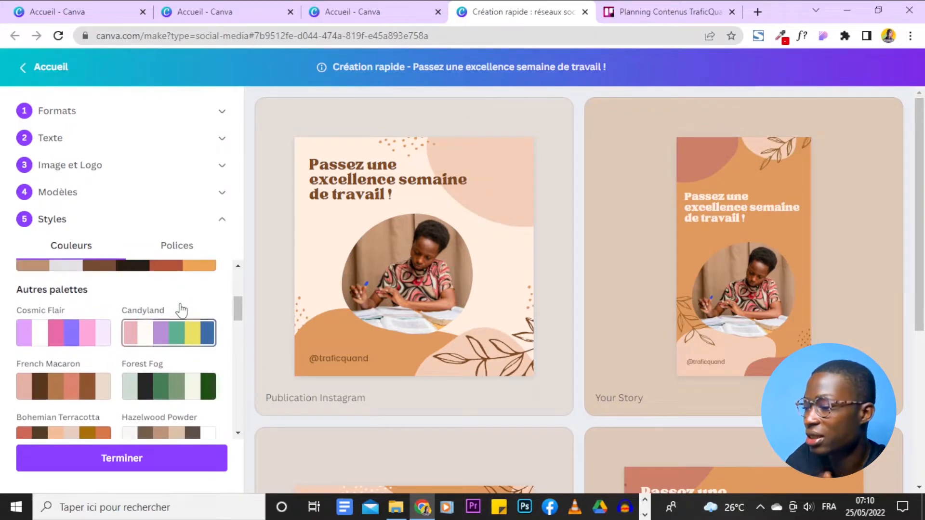
scroll(181, 311, "down", 4)
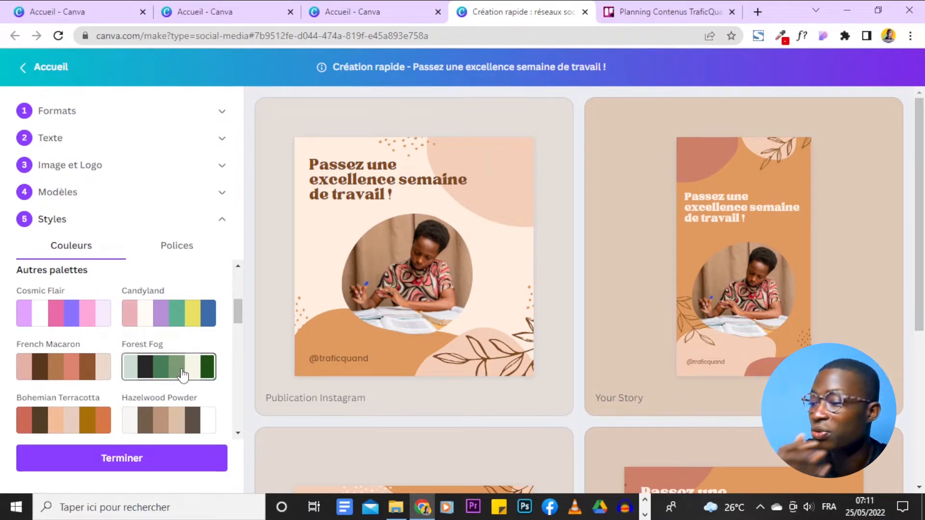
scroll(159, 372, "down", 2)
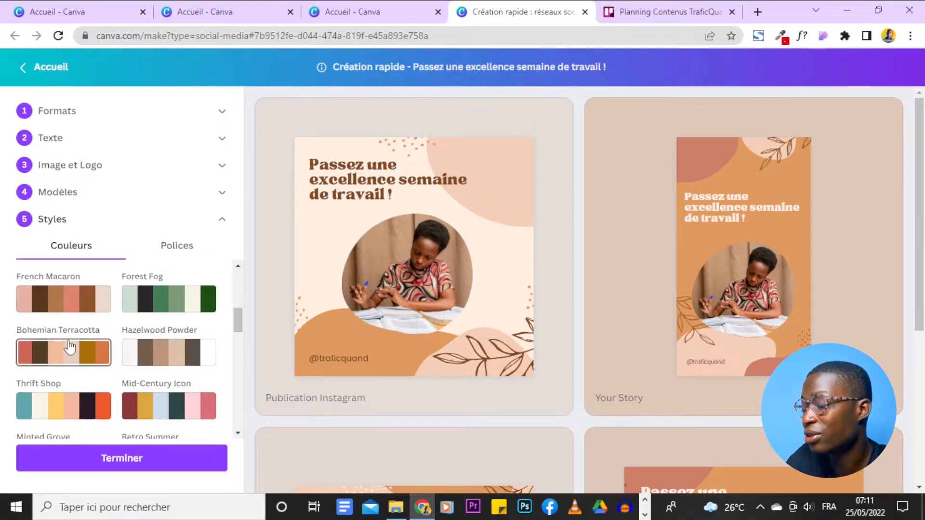
Select the Identité visuelle colour palette and check the Instagram, Story, Facebook and LinkedIn previews.
scroll(72, 348, "up", 5)
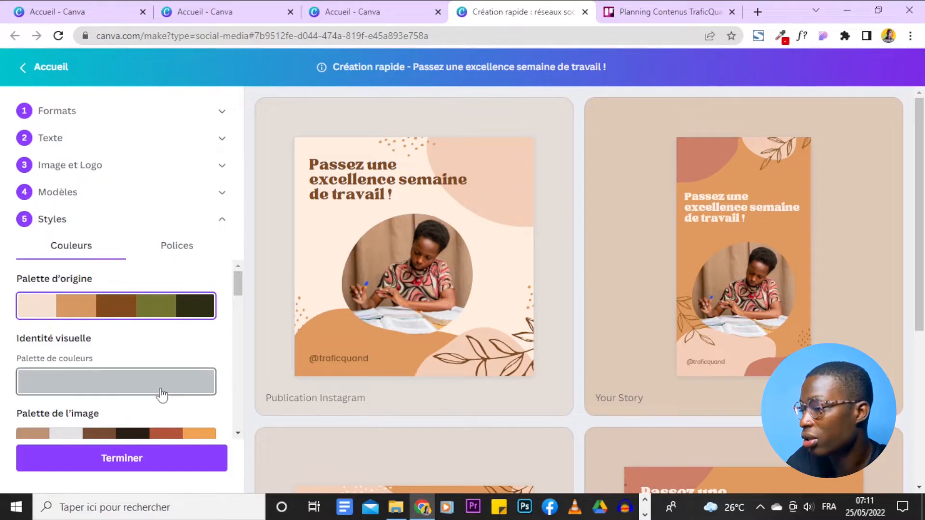
scroll(160, 392, "down", 5)
scroll(160, 394, "up", 5)
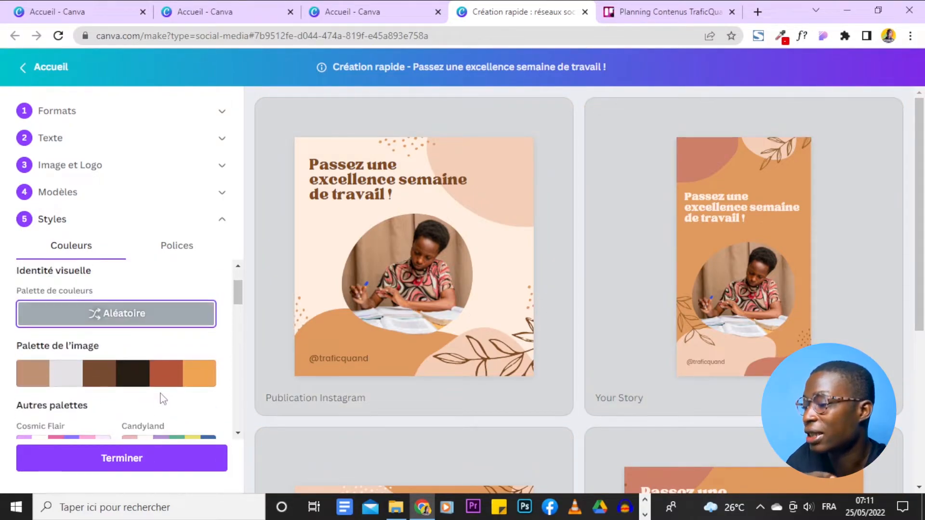
scroll(187, 348, "down", 5)
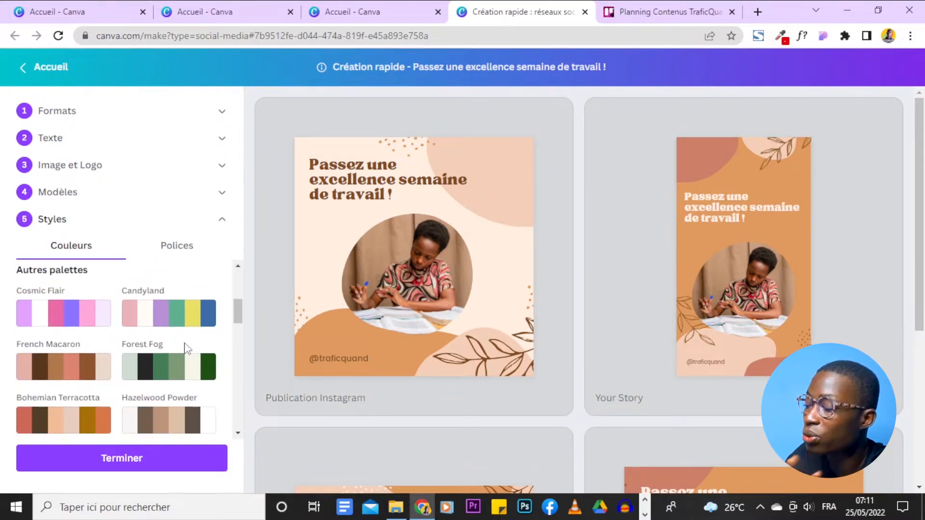
scroll(874, 259, "down", 5)
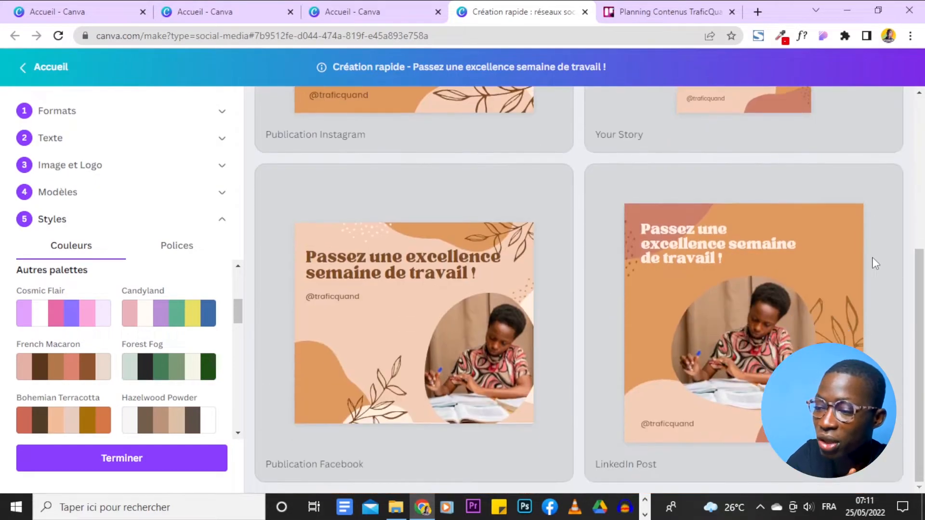
scroll(556, 349, "up", 5)
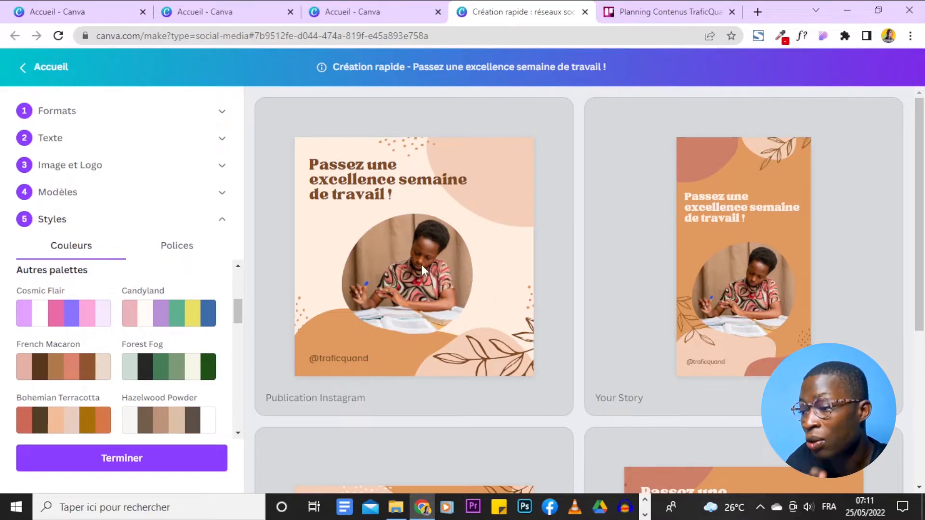
scroll(212, 330, "up", 4)
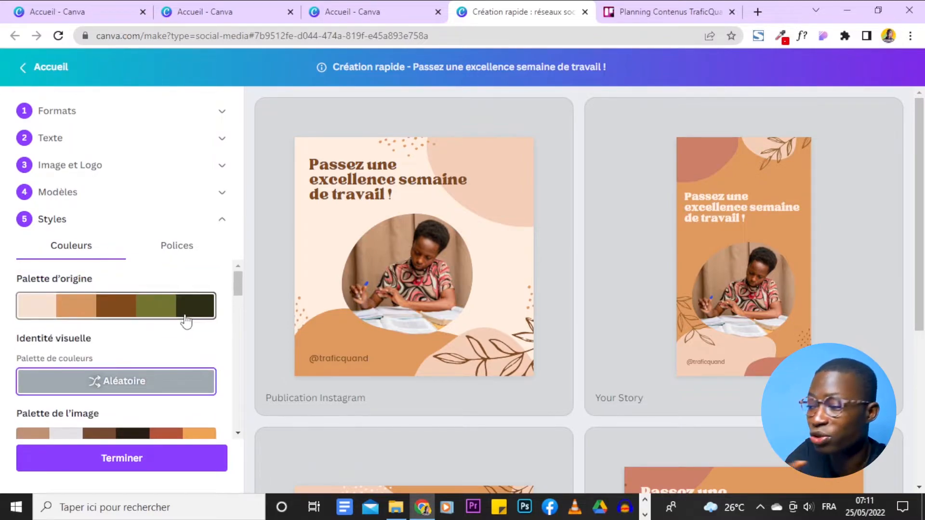
Browse the font pairings in Styles and try Belleza with Manjari Thin on the four designs.
left_click(177, 246)
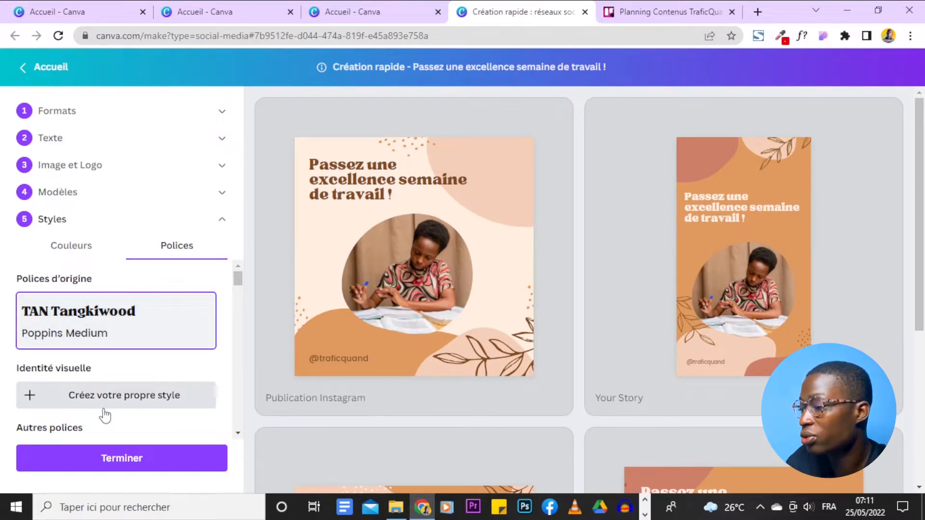
scroll(105, 415, "down", 1)
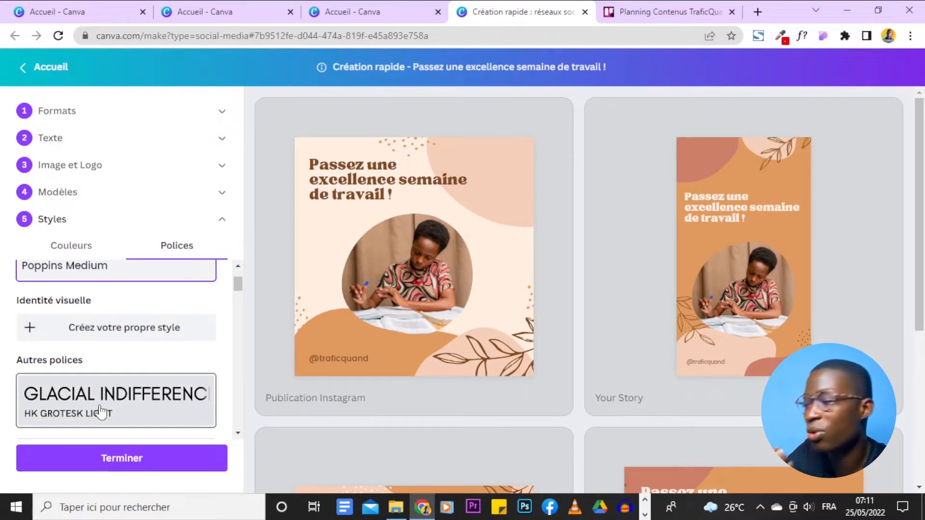
scroll(101, 400, "down", 2)
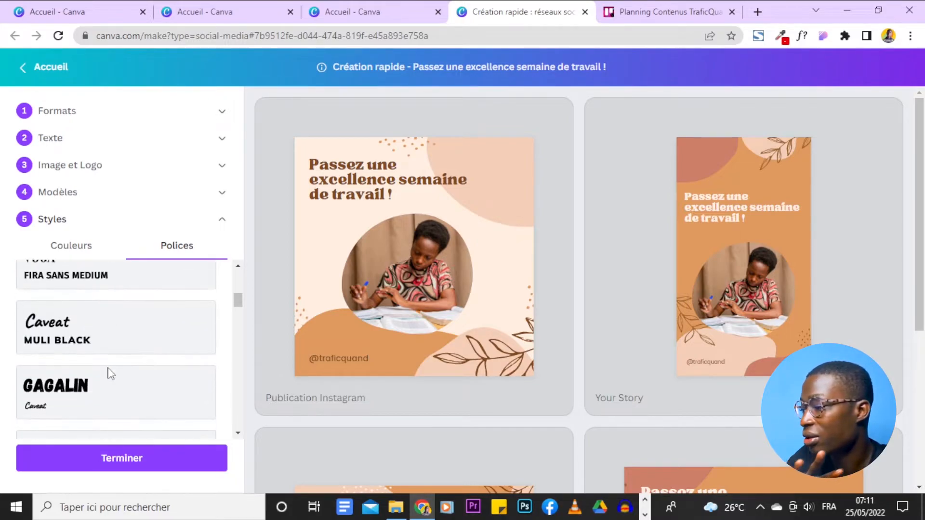
scroll(142, 383, "down", 5)
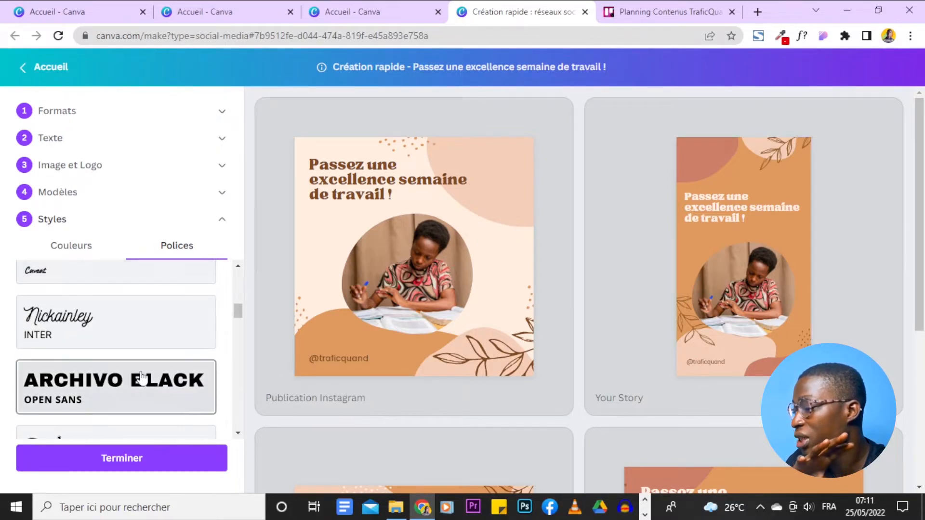
scroll(163, 402, "down", 2)
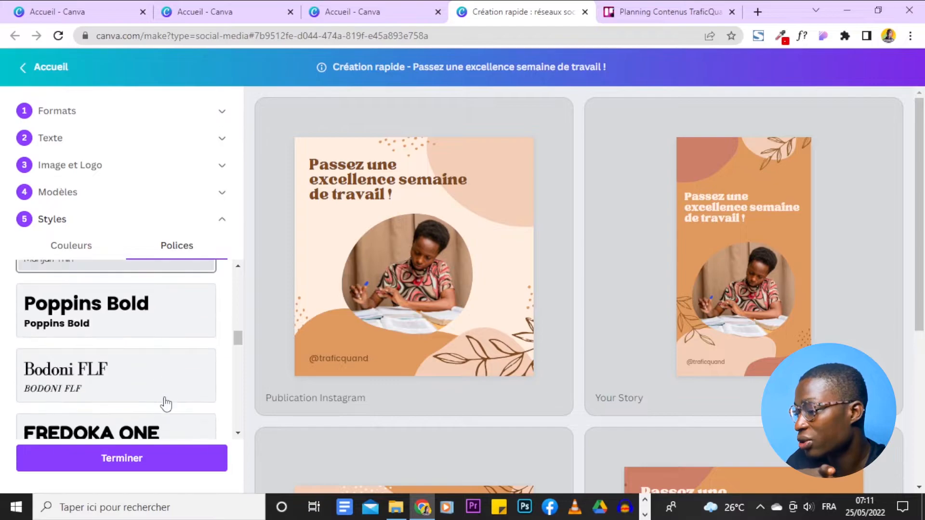
scroll(147, 396, "up", 2)
left_click(113, 377)
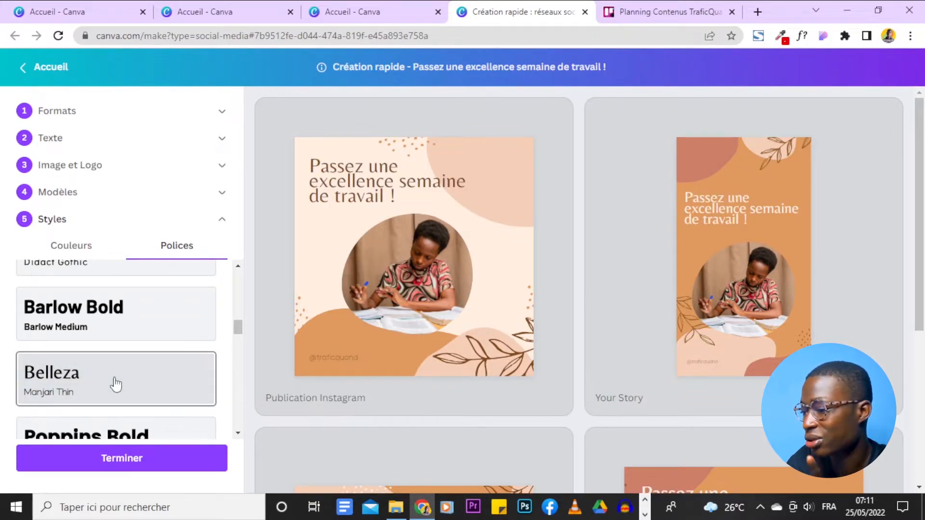
scroll(602, 315, "down", 5)
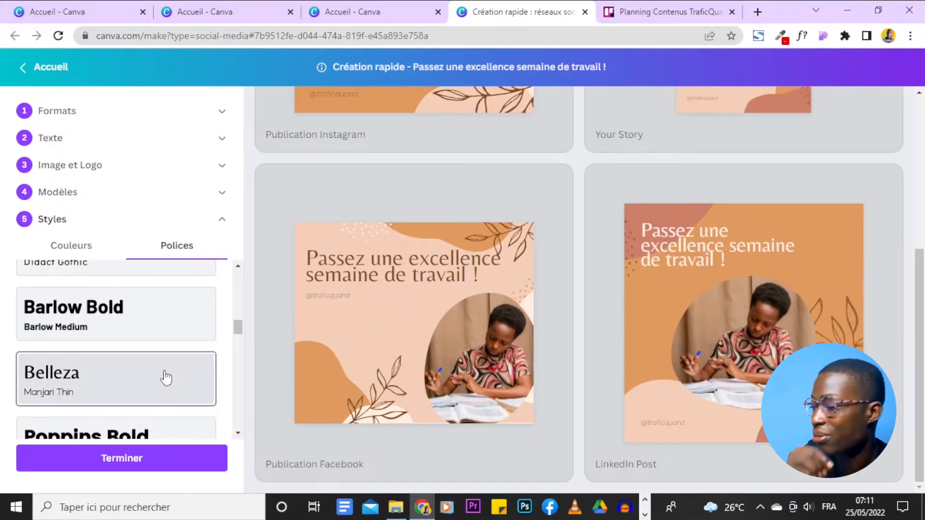
Try the Fredoka One and Varela Round font pairing and check the heading in all four previews.
scroll(166, 377, "down", 5)
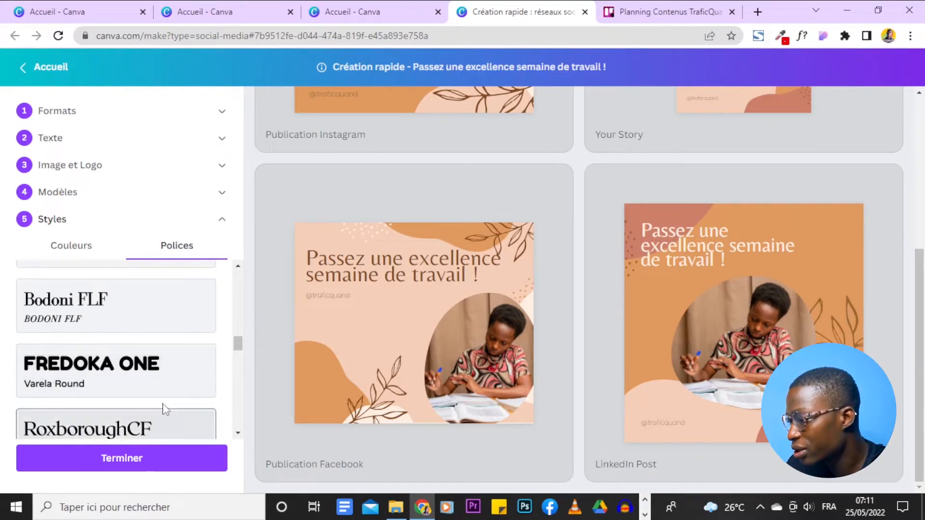
left_click(141, 380)
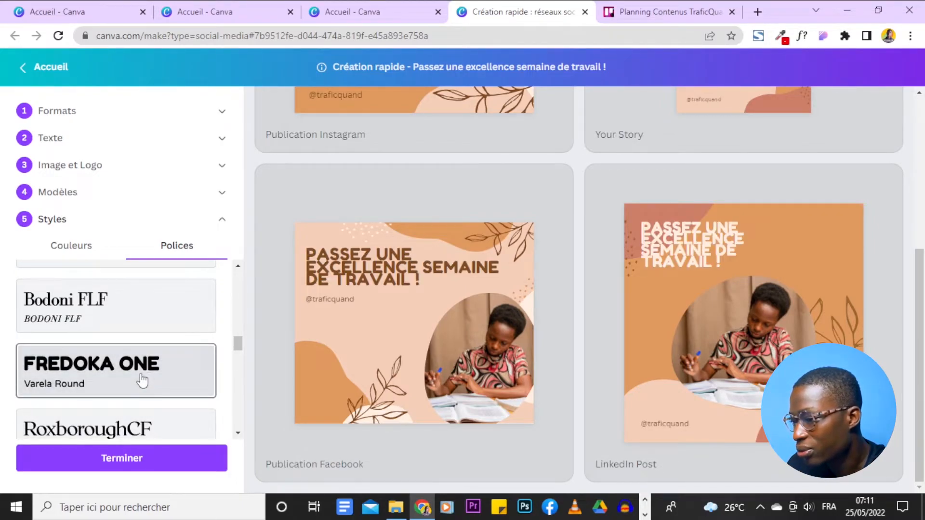
scroll(141, 380, "down", 3)
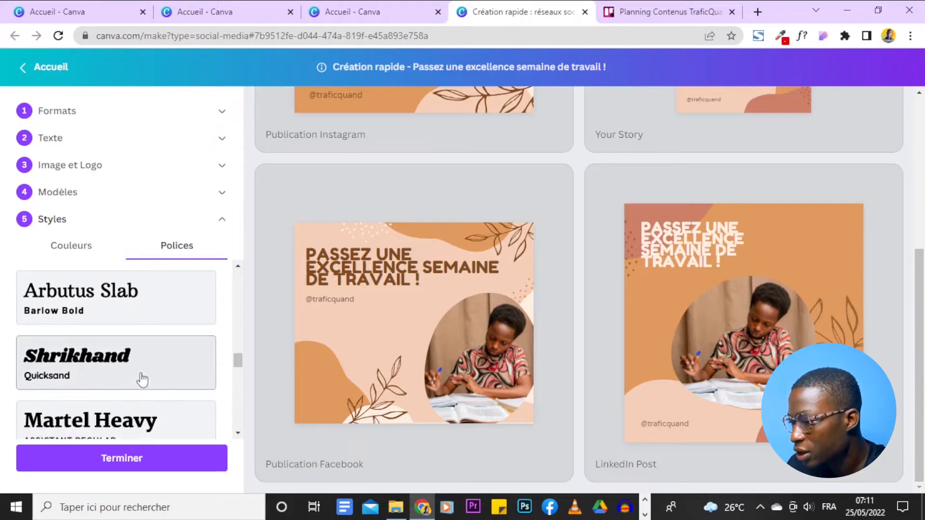
scroll(141, 378, "up", 4)
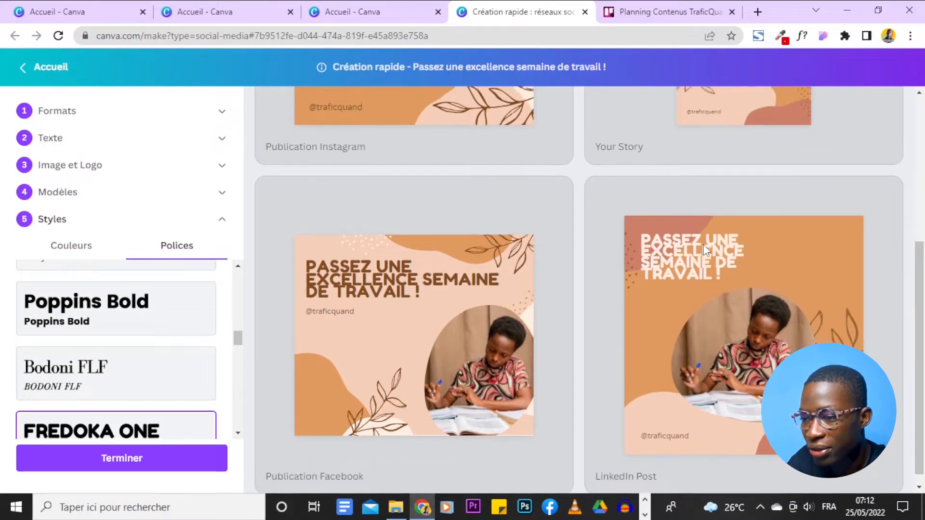
scroll(703, 244, "up", 5)
scroll(487, 299, "up", 1)
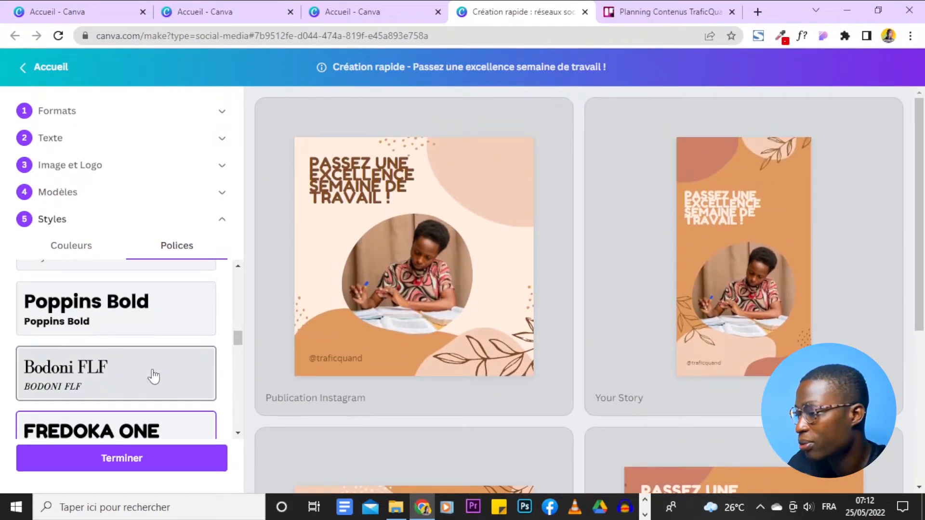
Restore the original TAN Tangkiwood and Poppins Medium font pairing on the designs.
scroll(151, 376, "up", 4)
scroll(153, 375, "up", 3)
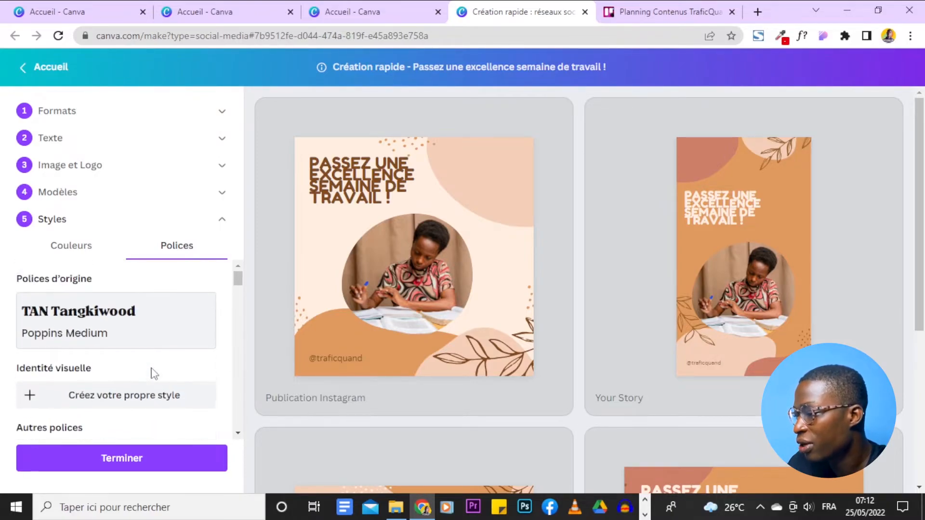
left_click(118, 333)
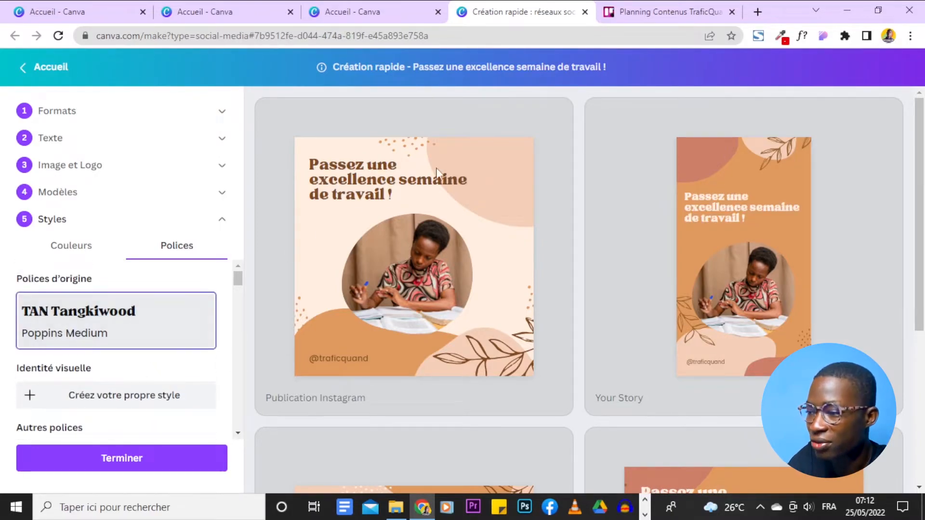
Review the Instagram, Story, Facebook and LinkedIn previews together with the colour and font style options.
scroll(687, 302, "down", 4)
scroll(175, 336, "down", 3)
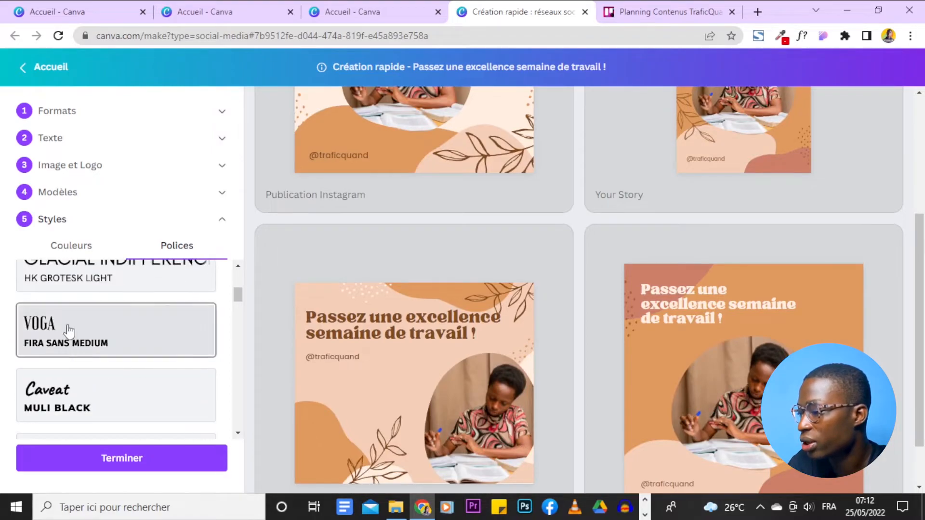
scroll(196, 340, "up", 3)
left_click(93, 256)
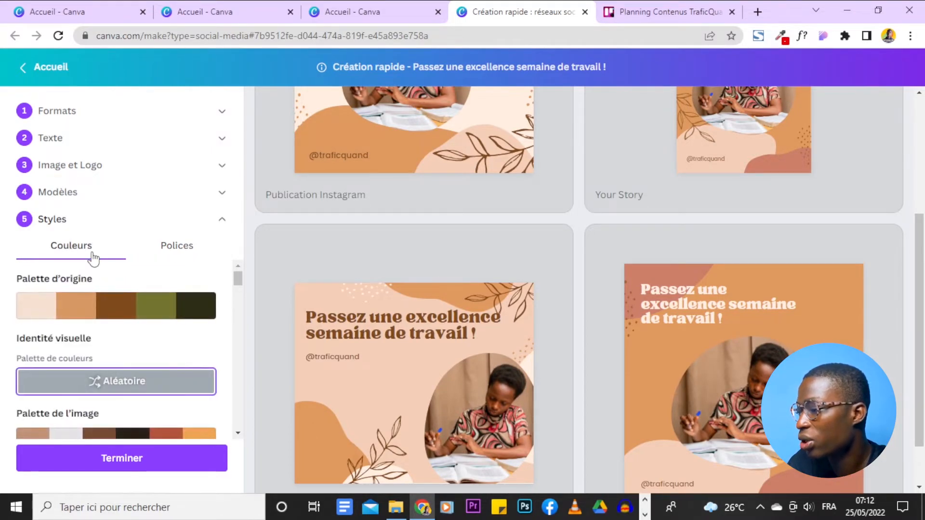
left_click(166, 246)
scroll(730, 255, "up", 4)
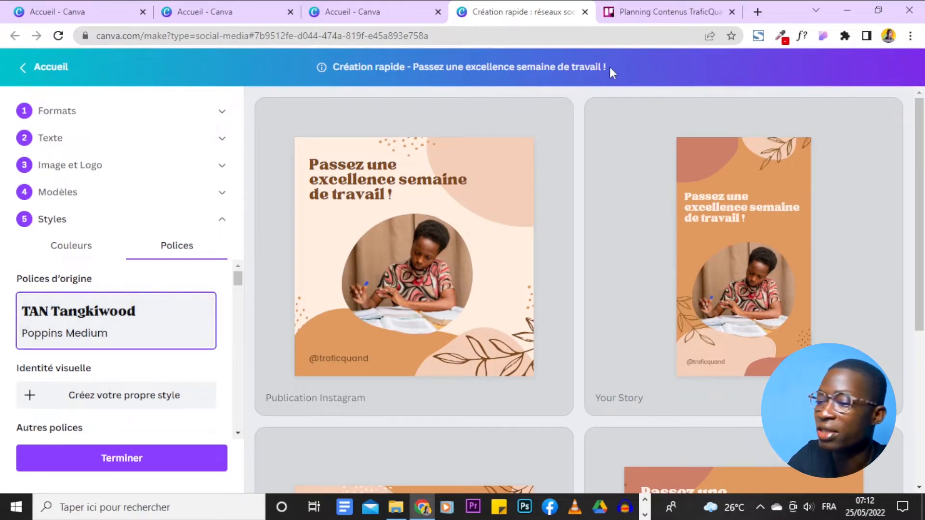
scroll(576, 354, "down", 5)
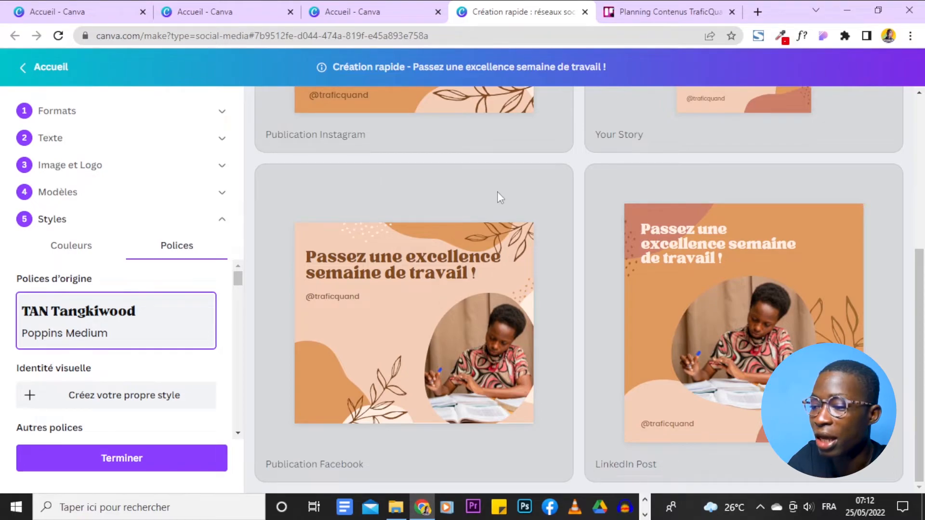
scroll(476, 207, "up", 5)
scroll(479, 377, "down", 5)
scroll(169, 345, "down", 6)
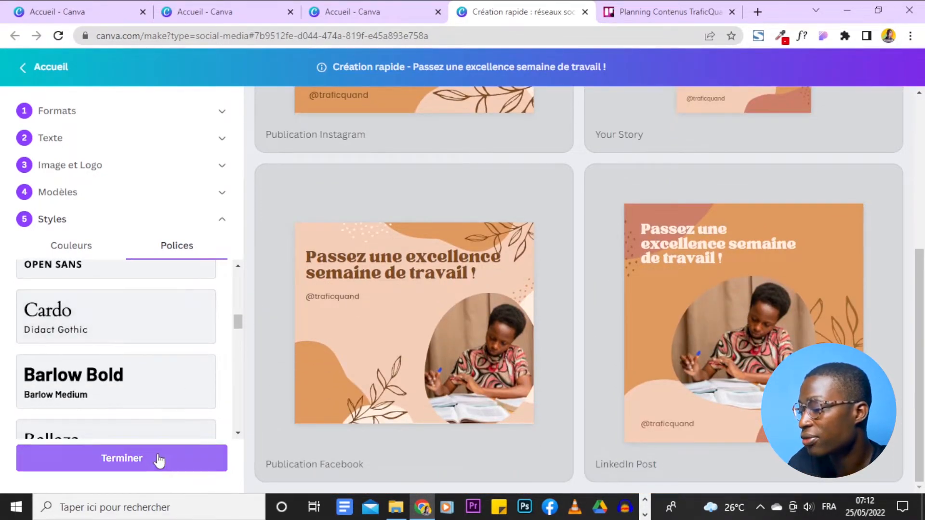
Finish the quick creation and open the collection folder holding the generated designs.
left_click(144, 462)
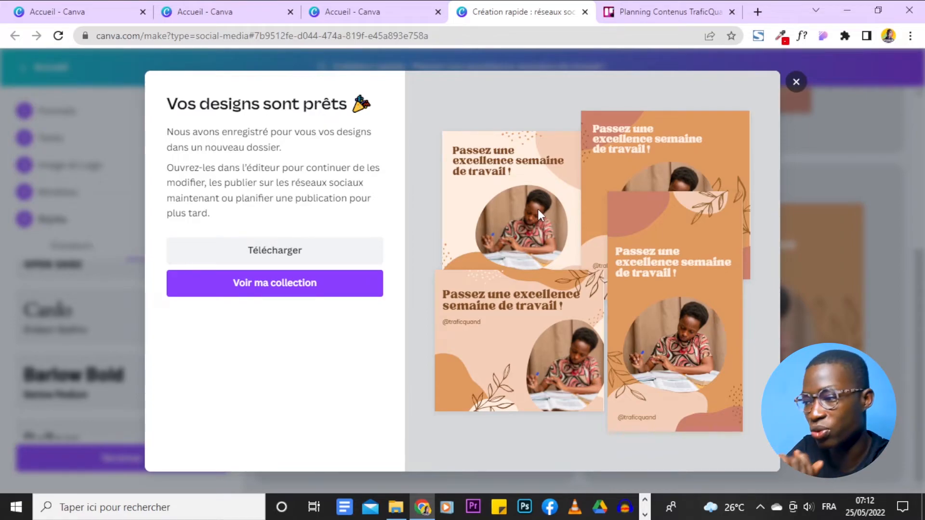
left_click(259, 280)
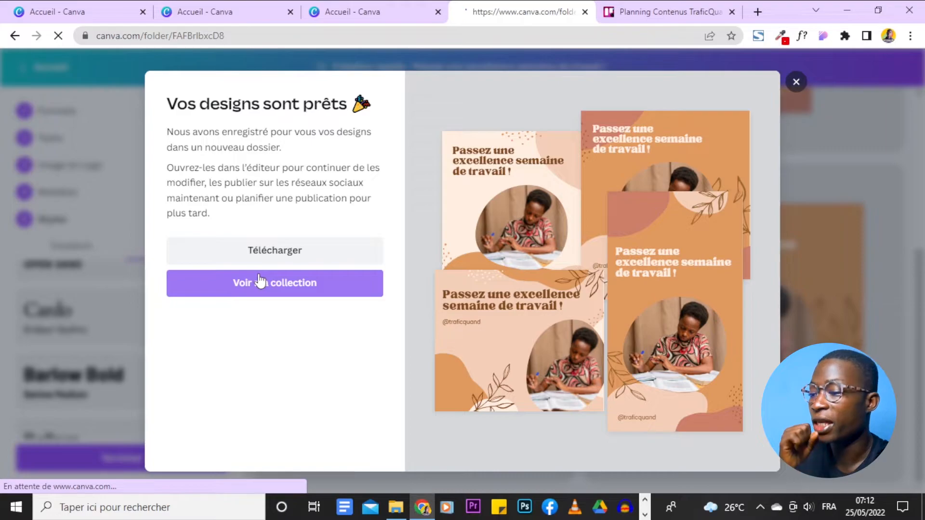
scroll(274, 279, "down", 3)
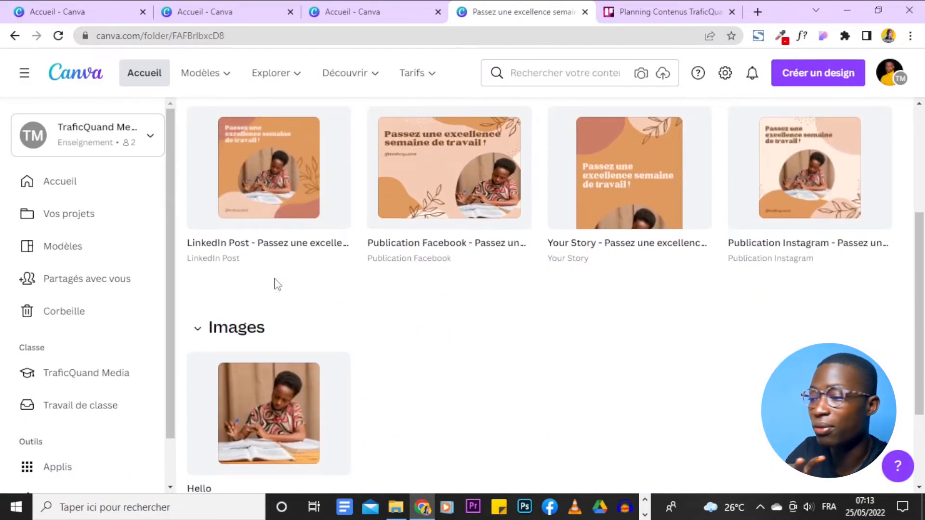
scroll(277, 284, "up", 4)
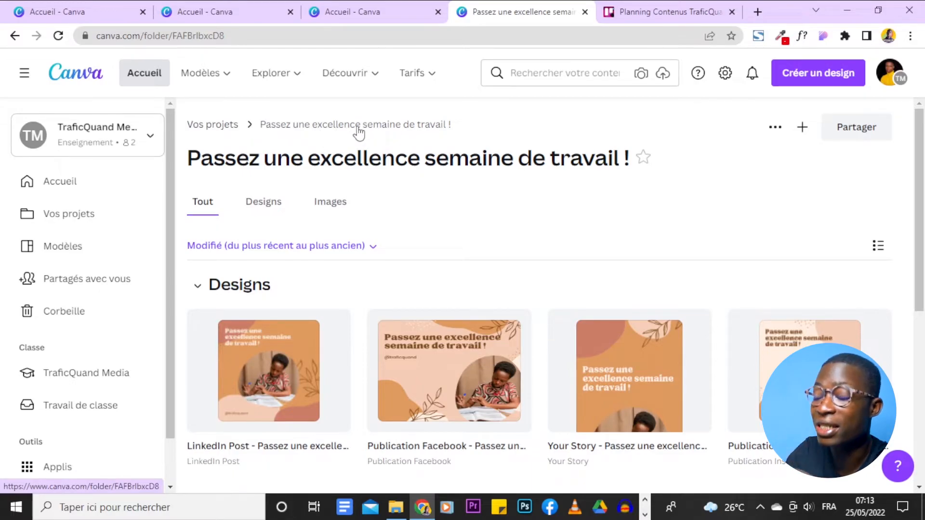
Examine the collection folder's LinkedIn, Facebook, Story and Instagram designs and the imported photo under Images.
scroll(358, 132, "down", 6)
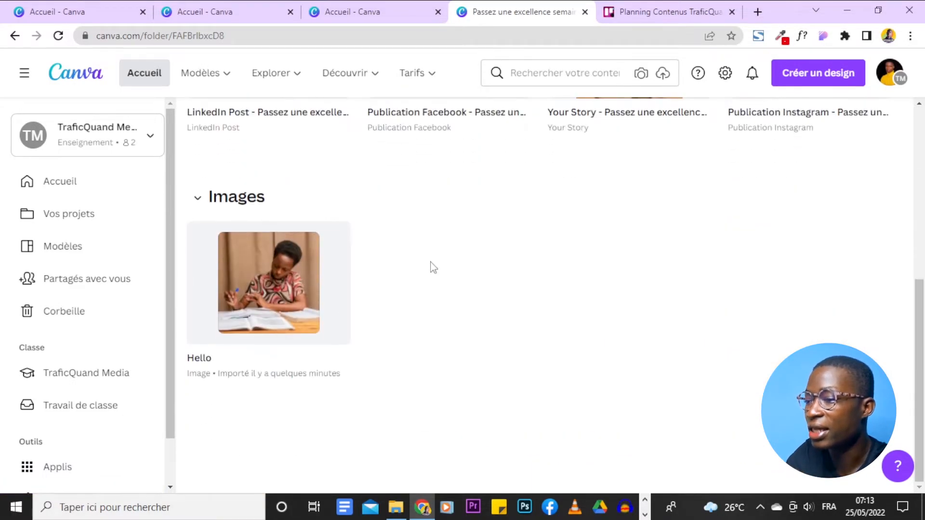
scroll(432, 264, "up", 3)
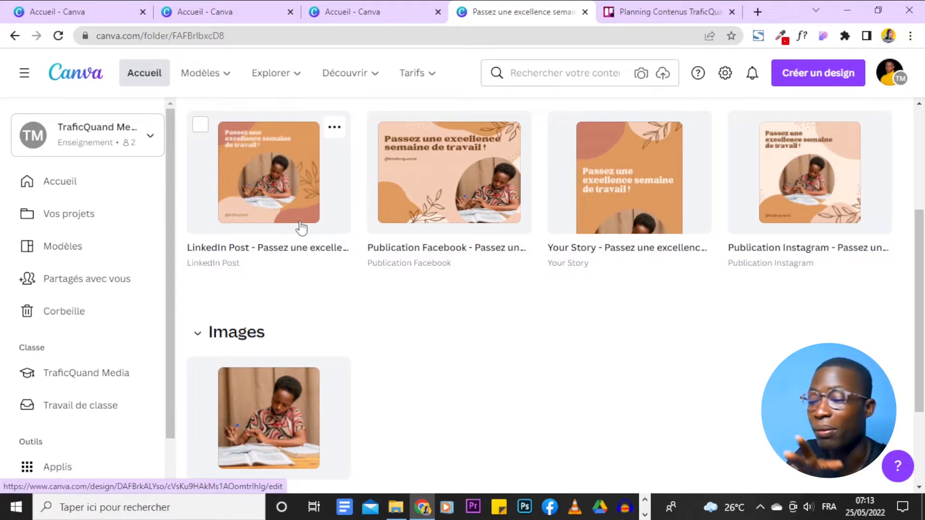
scroll(300, 227, "down", 3)
scroll(509, 245, "up", 6)
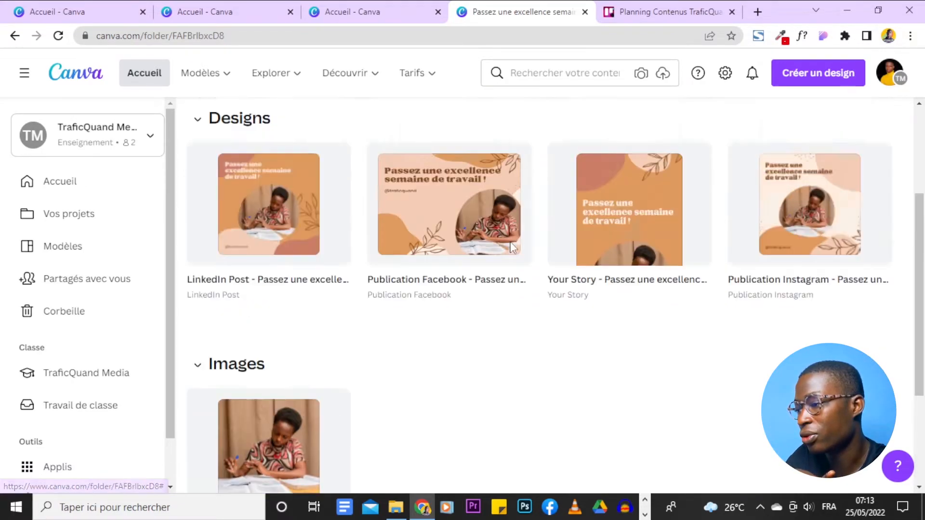
scroll(513, 247, "down", 5)
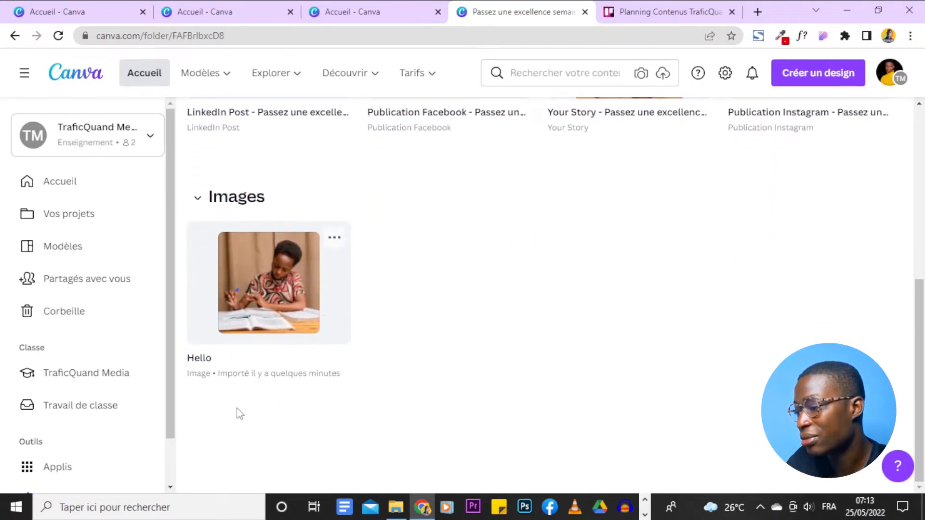
scroll(489, 275, "up", 6)
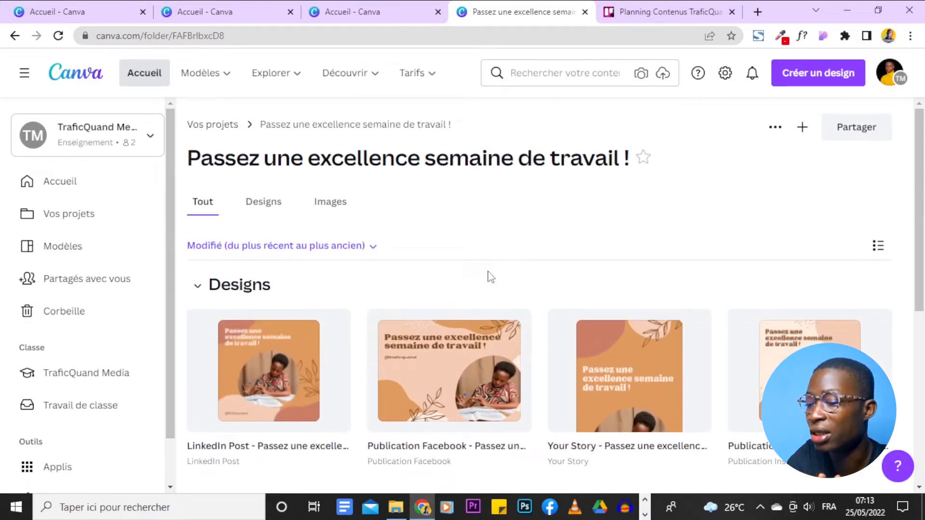
scroll(727, 260, "down", 3)
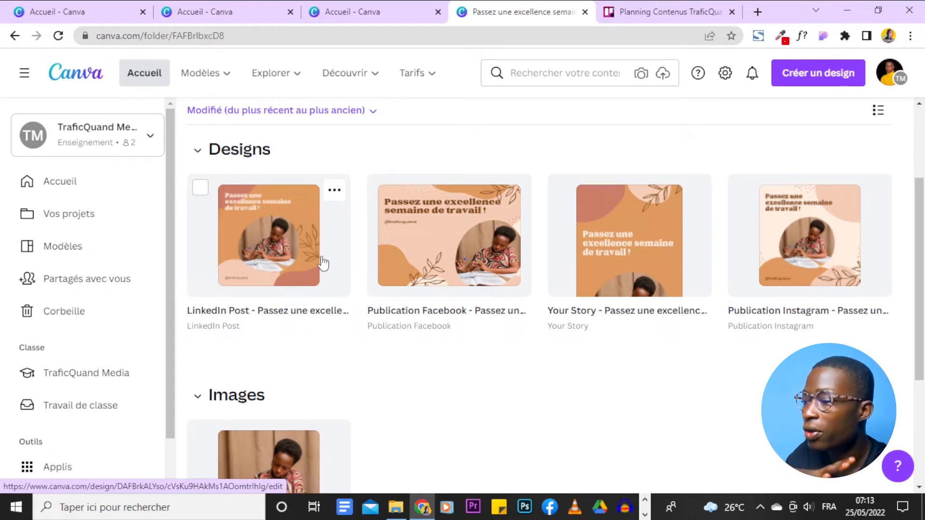
scroll(323, 263, "up", 2)
View the LinkedIn Post design in the editor, then return to the collection folder and look over its designs.
left_click(292, 306)
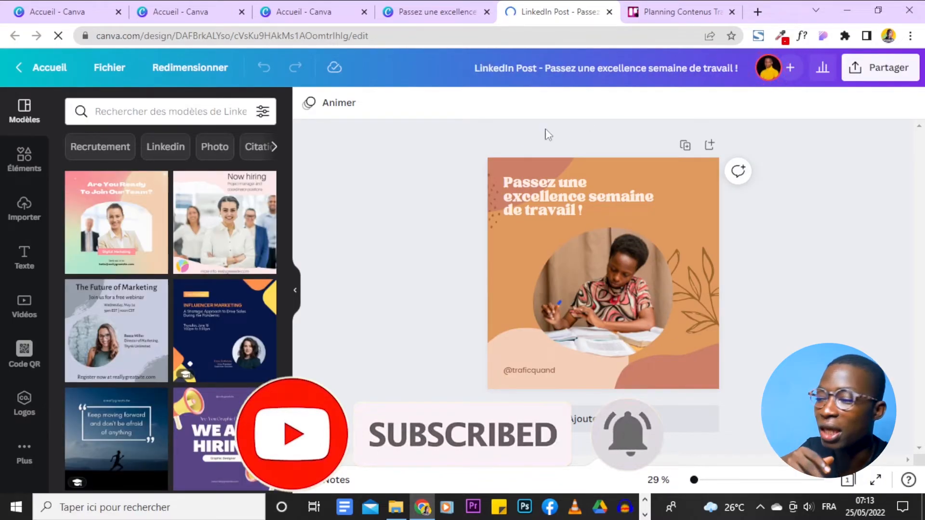
left_click(457, 9)
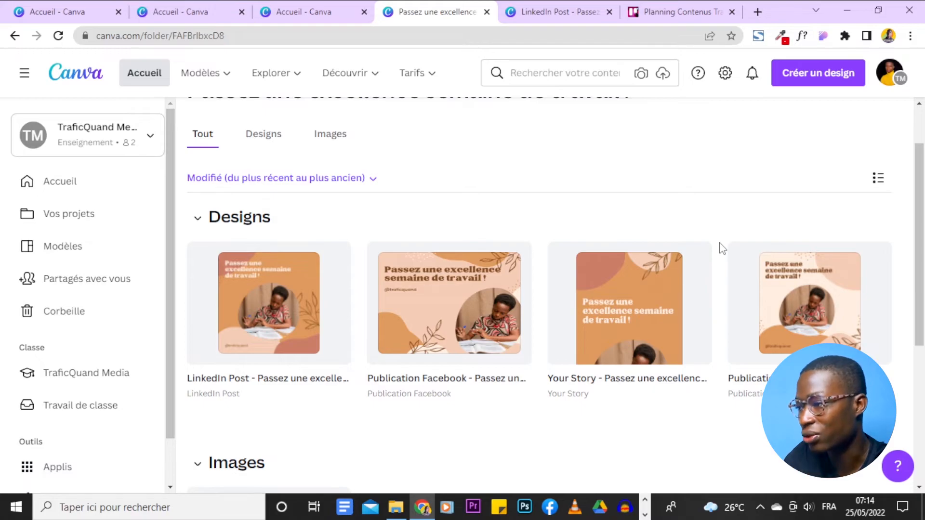
scroll(721, 248, "down", 5)
scroll(721, 248, "up", 5)
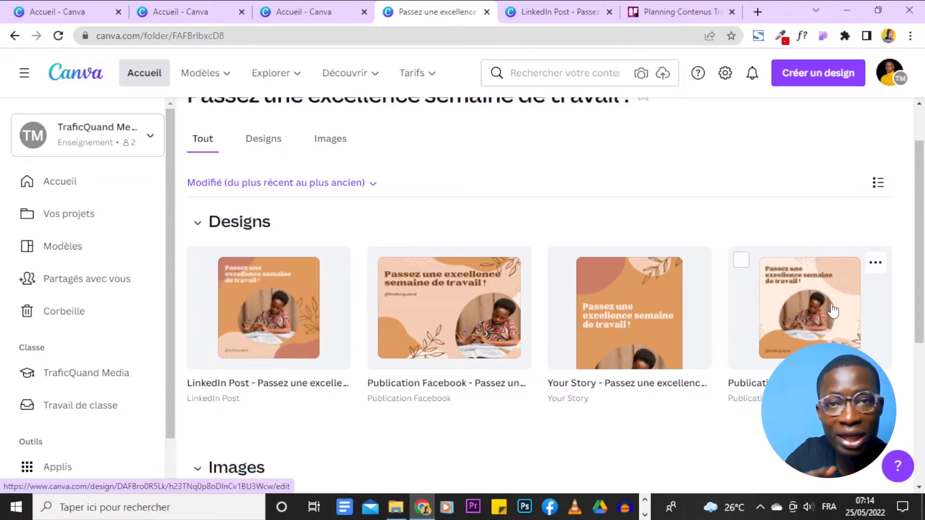
scroll(444, 345, "down", 3)
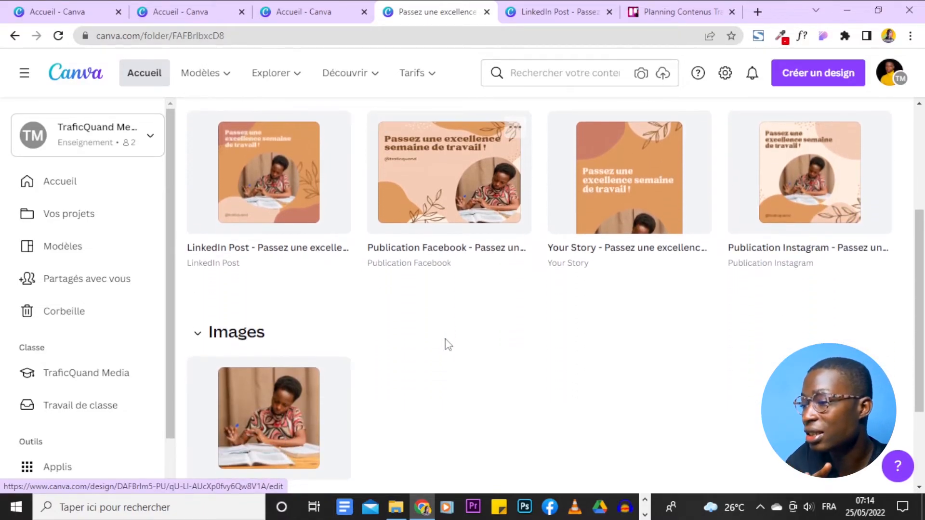
scroll(446, 345, "up", 4)
scroll(330, 231, "down", 3)
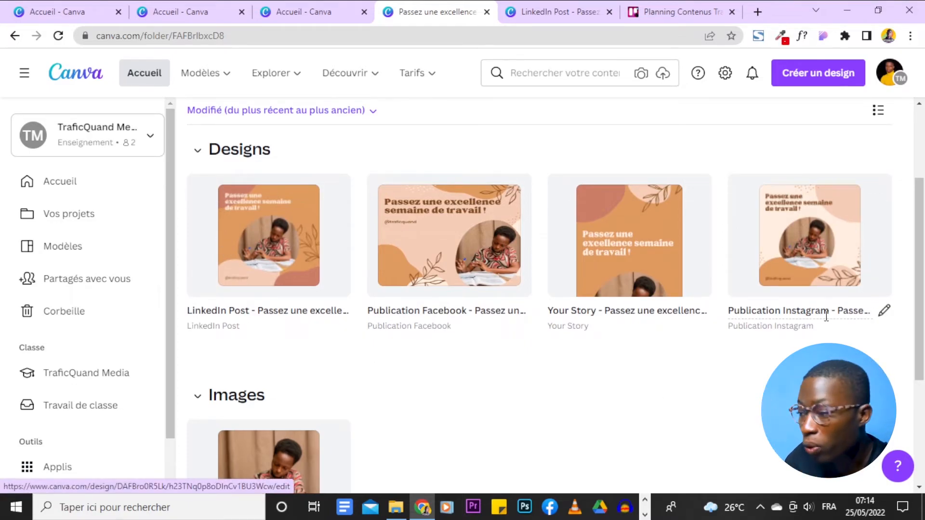
scroll(291, 188, "up", 2)
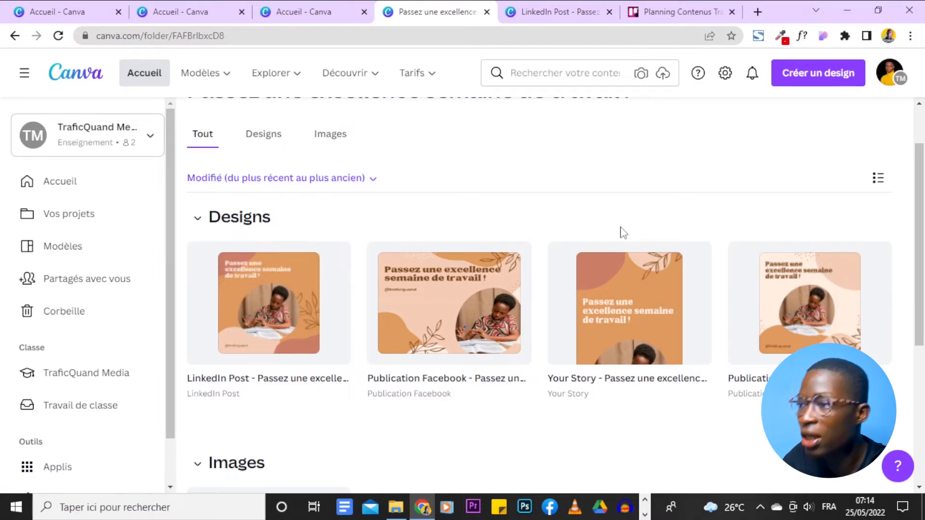
Reopen the LinkedIn Post design in the editor and check that its greeting heading can be selected for editing.
left_click(308, 337)
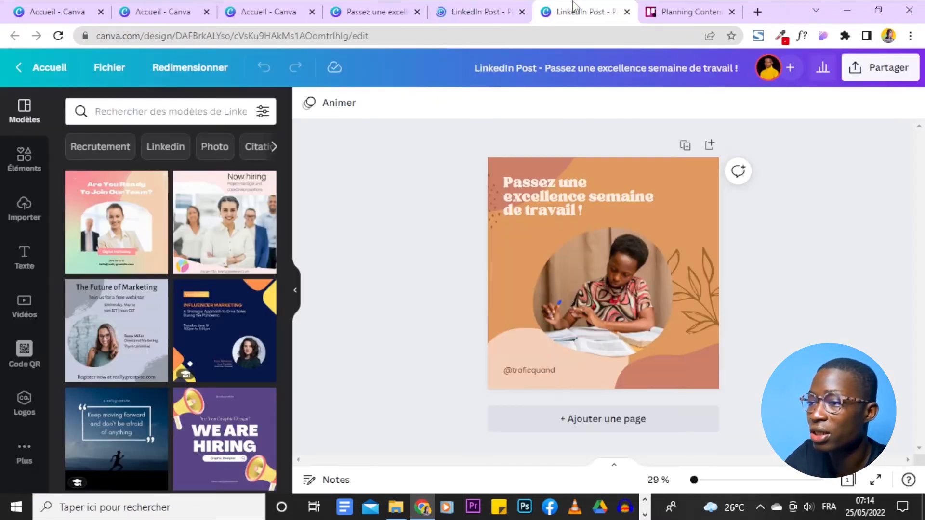
left_click(608, 219)
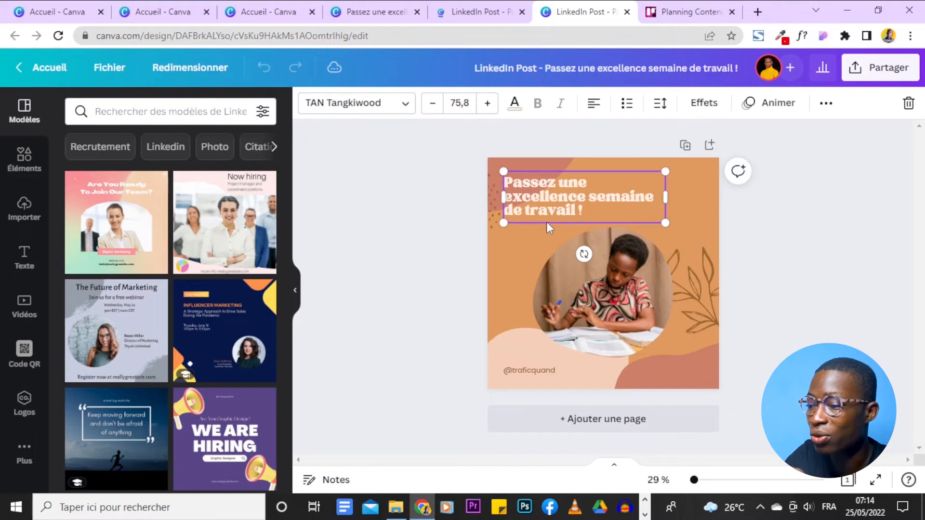
left_click(428, 222)
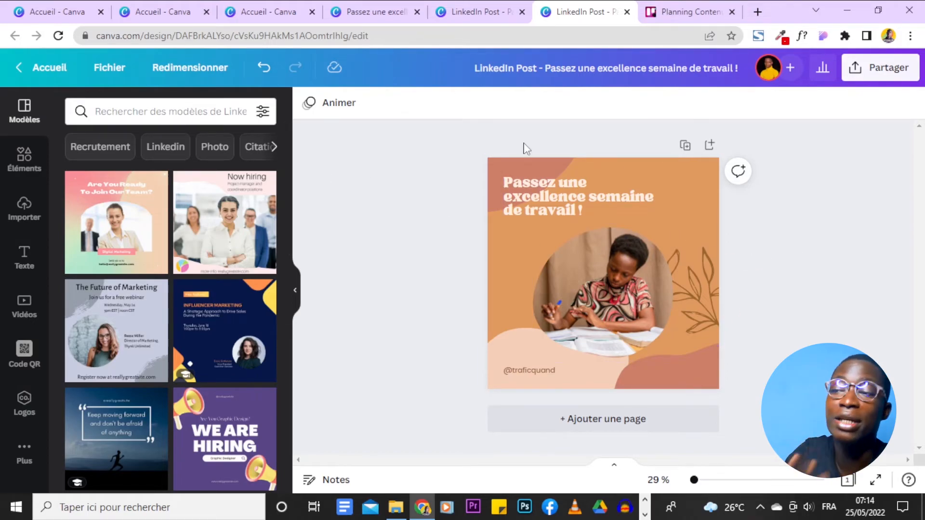
Return to the collection folder and open the Your Story design in the editor.
left_click(385, 6)
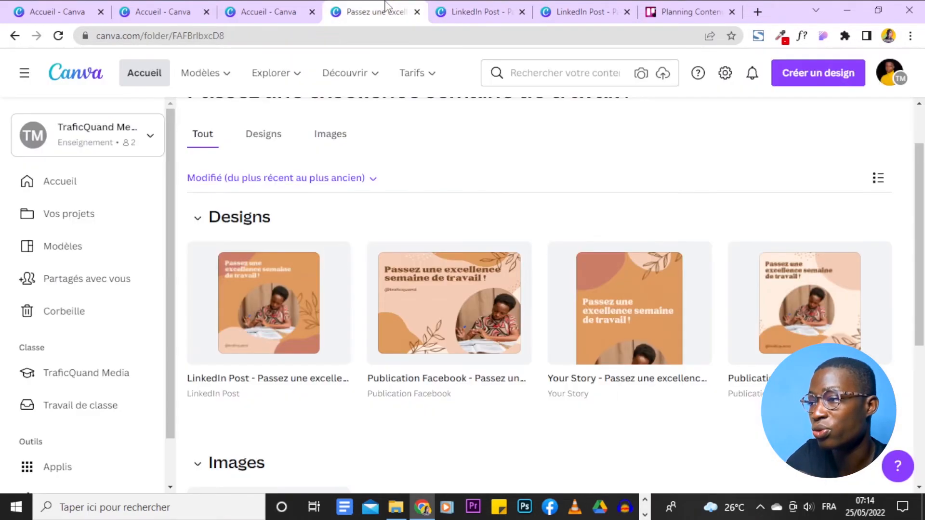
left_click(632, 316)
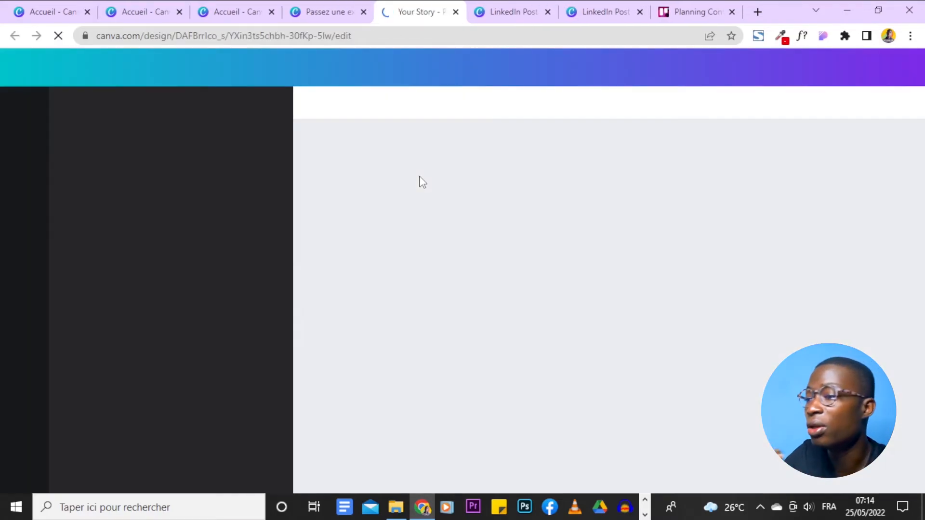